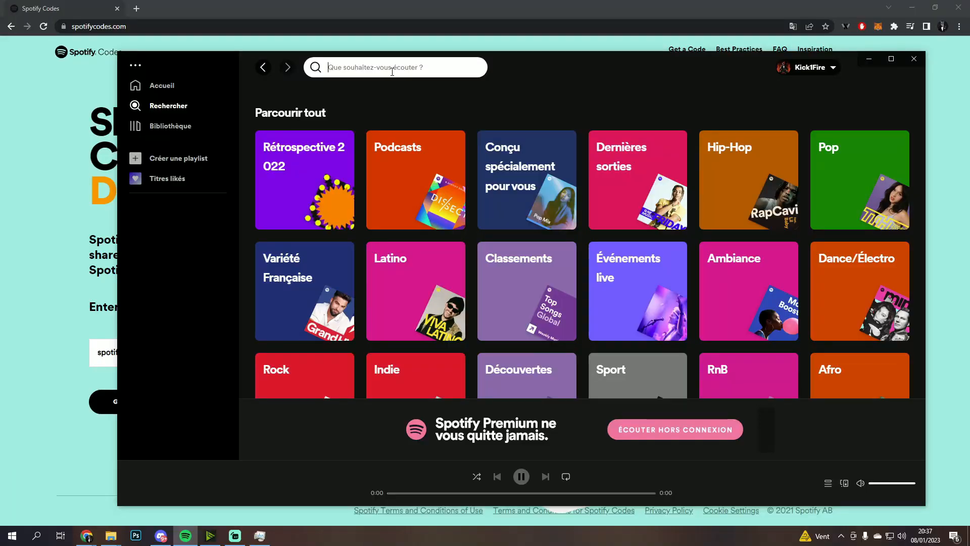
- Search for "orelsan", copy the share link of the track La Quête, and minimize the player window
text(orelsan)
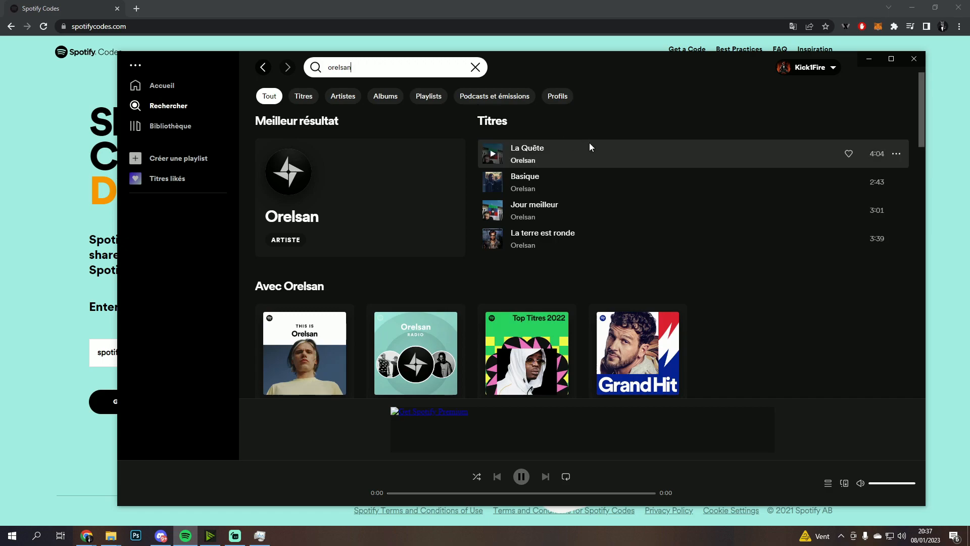
click(896, 153)
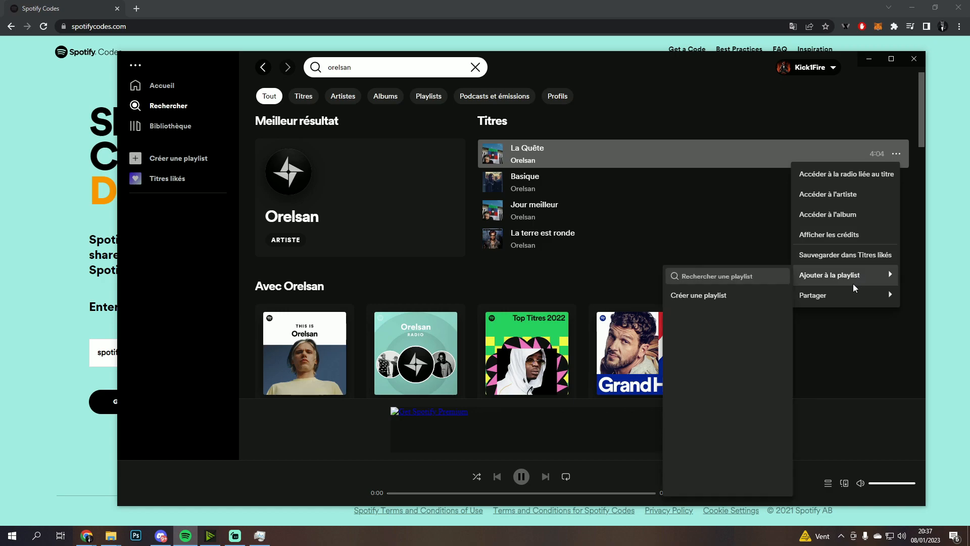
mouse_move(849, 297)
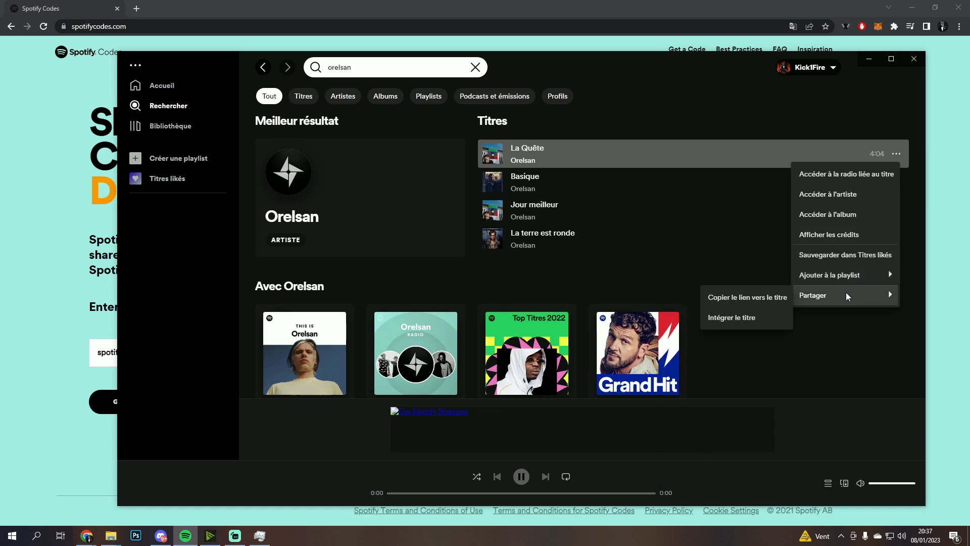
click(770, 297)
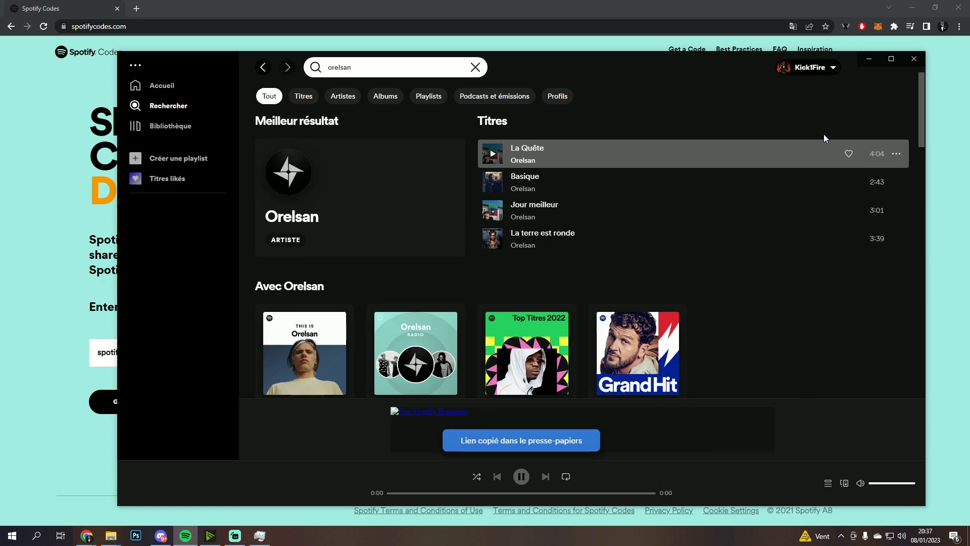
click(869, 59)
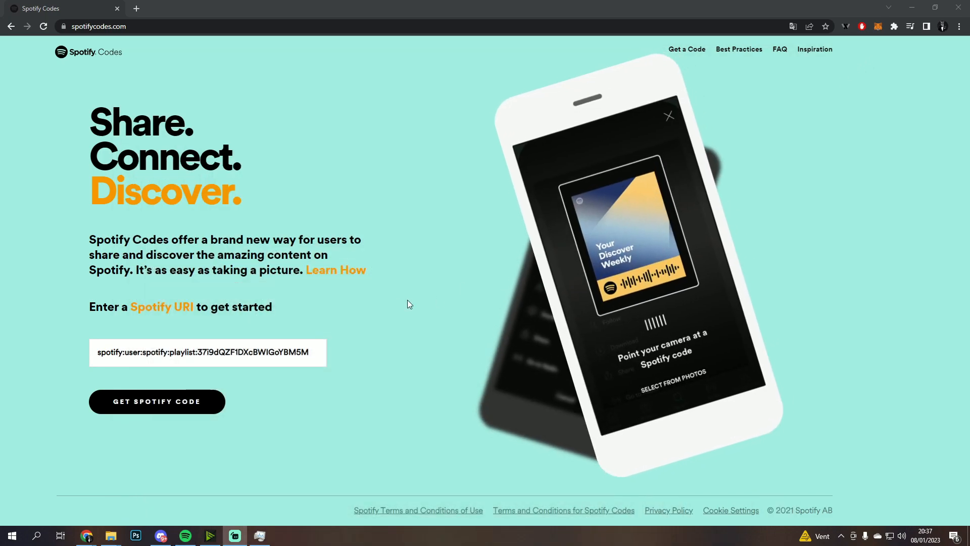
- Replace the sample Spotify URI with the copied track link and generate its Spotify code
click(193, 351)
key(ctrl+v)
click(152, 403)
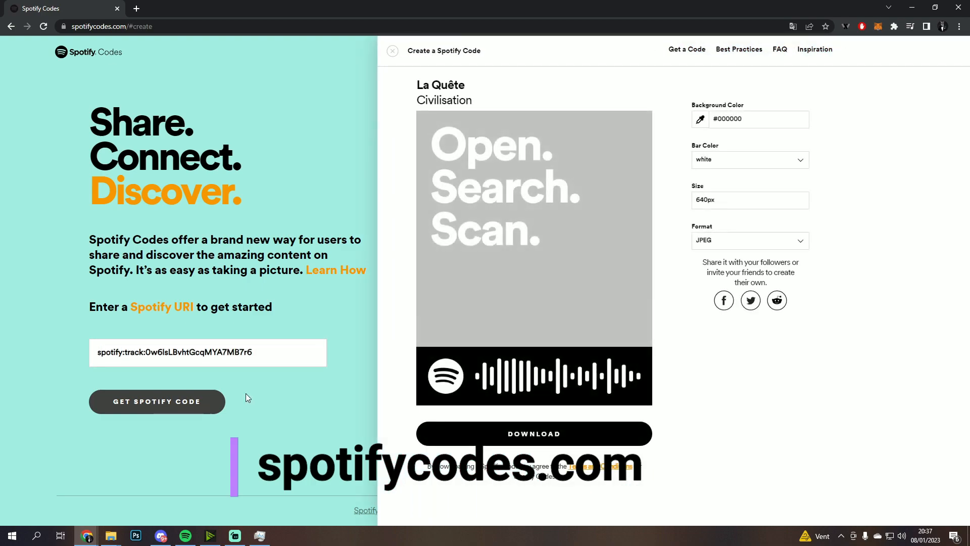
- Set the code's file format to SVG and download it
click(728, 244)
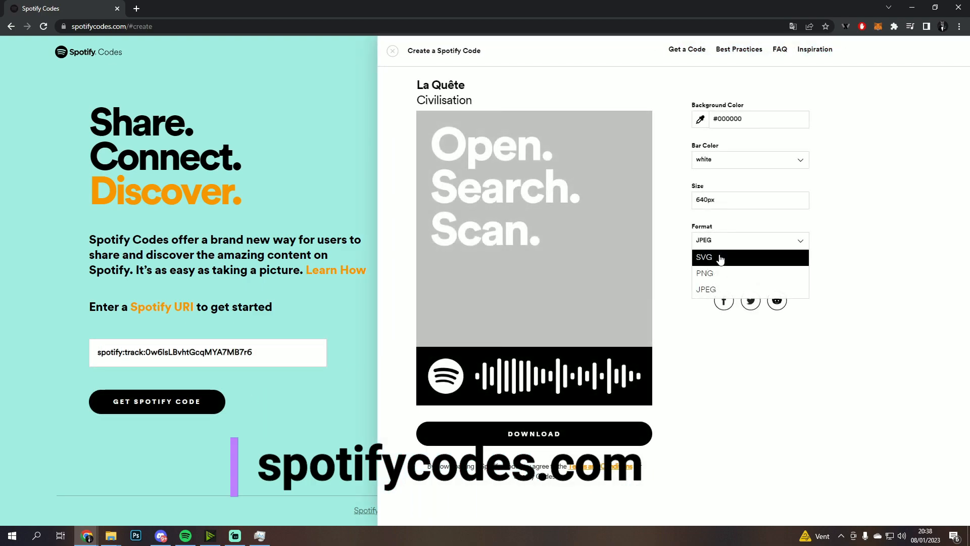
click(720, 258)
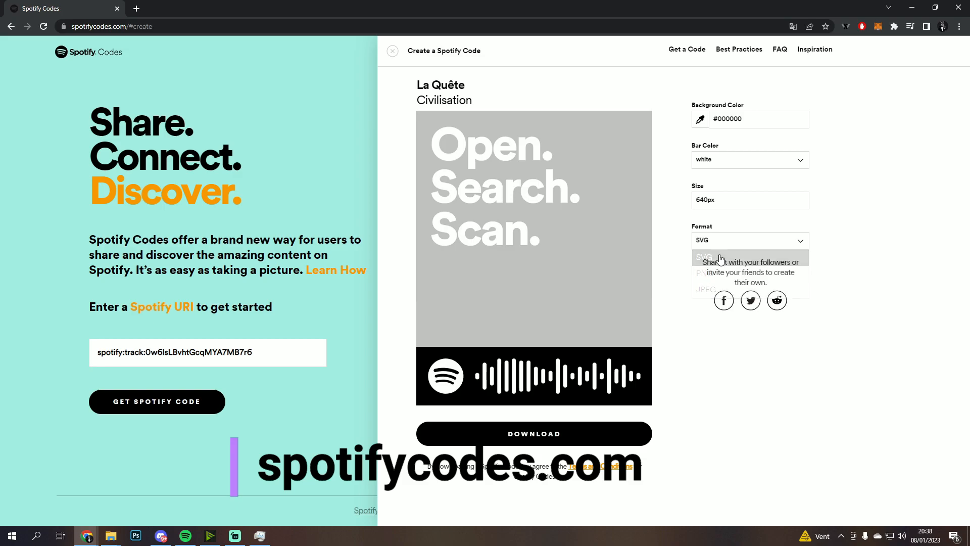
click(525, 431)
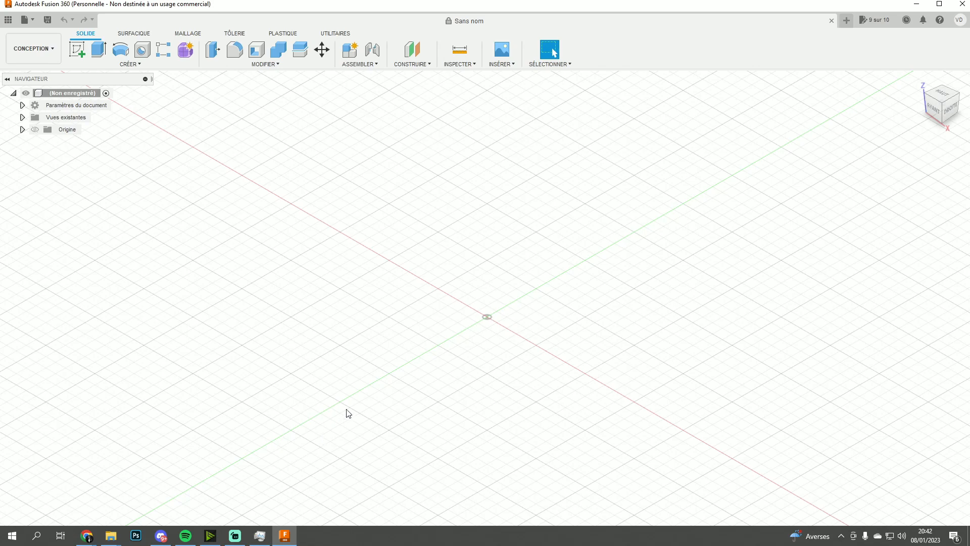
- In Fusion 360, insert the downloaded spcode SVG file from the computer onto the horizontal origin plane with its default placement
click(460, 65)
click(500, 65)
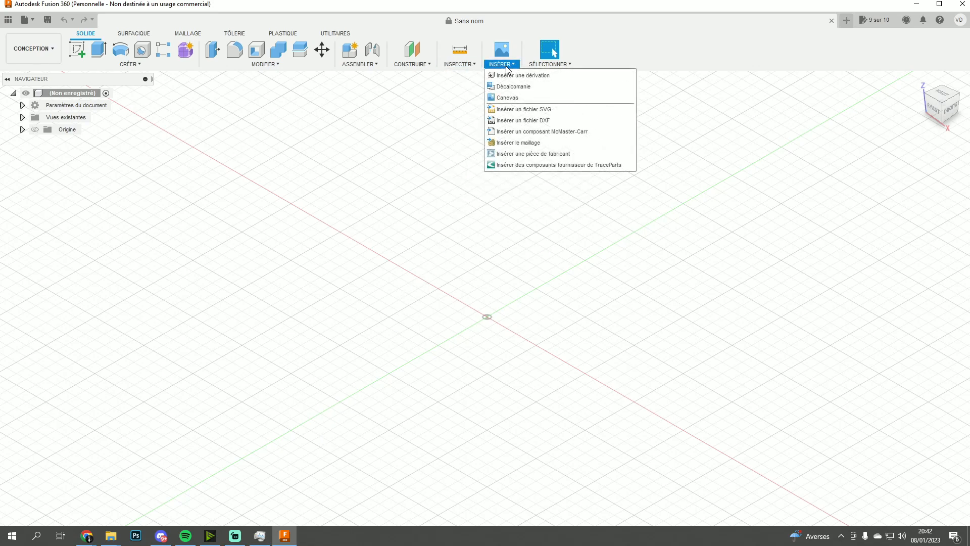
click(521, 113)
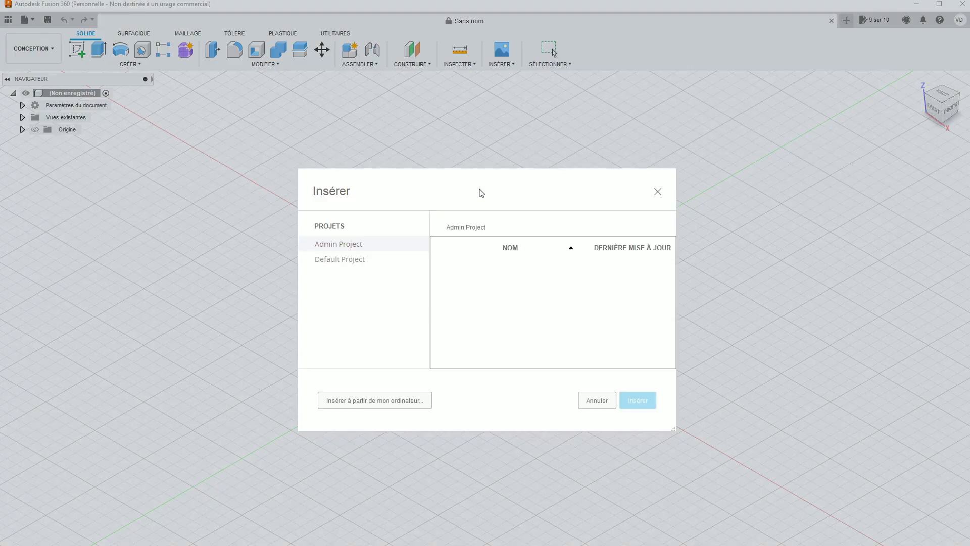
click(377, 401)
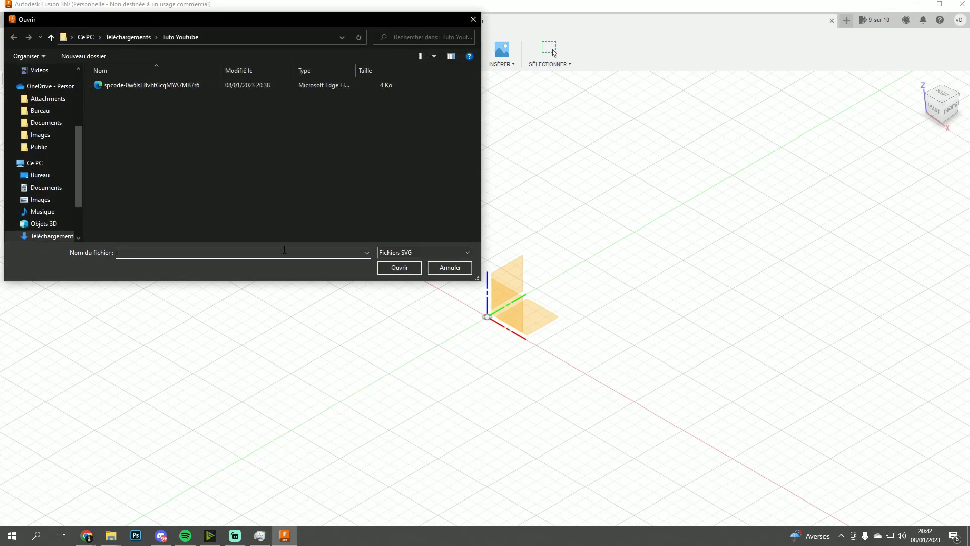
double_click(209, 87)
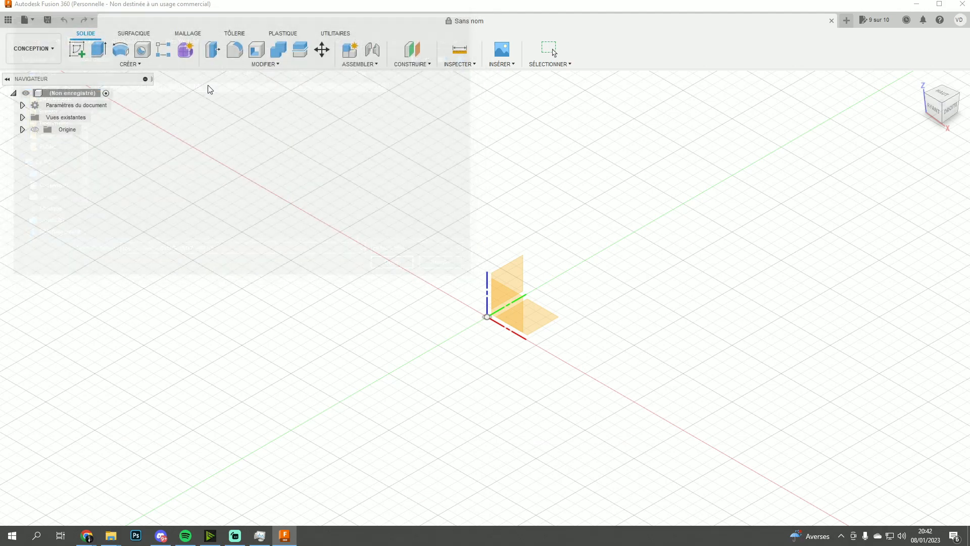
click(942, 95)
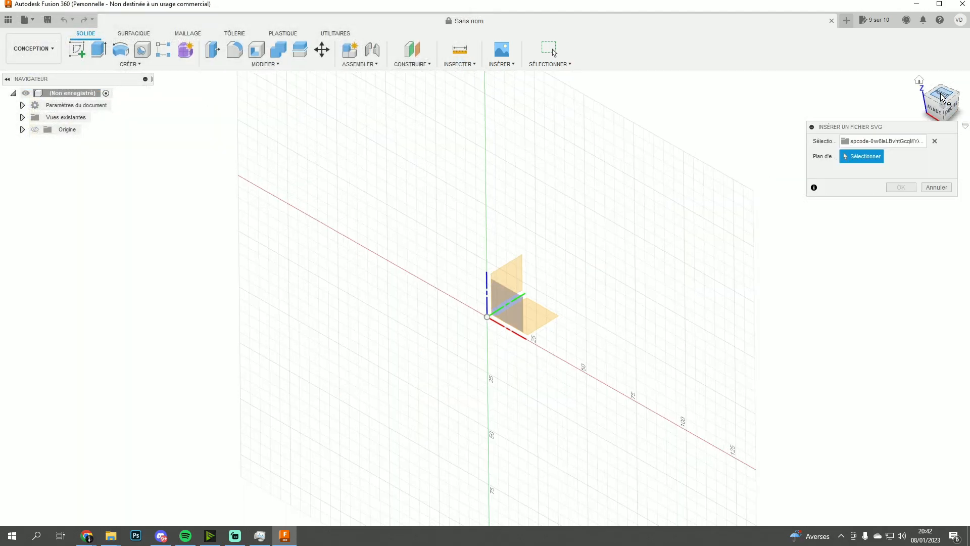
click(514, 299)
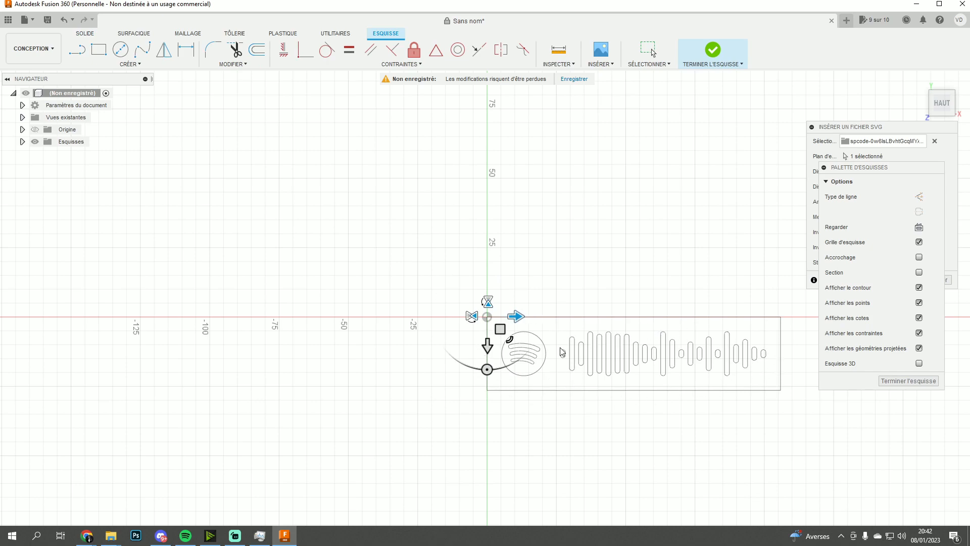
scroll(562, 351, up, 10)
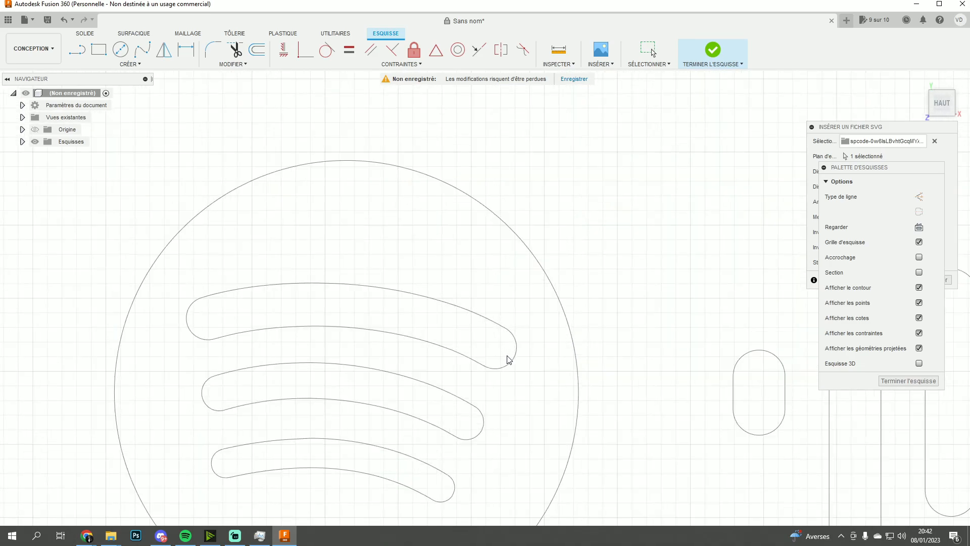
scroll(474, 370, up, 8)
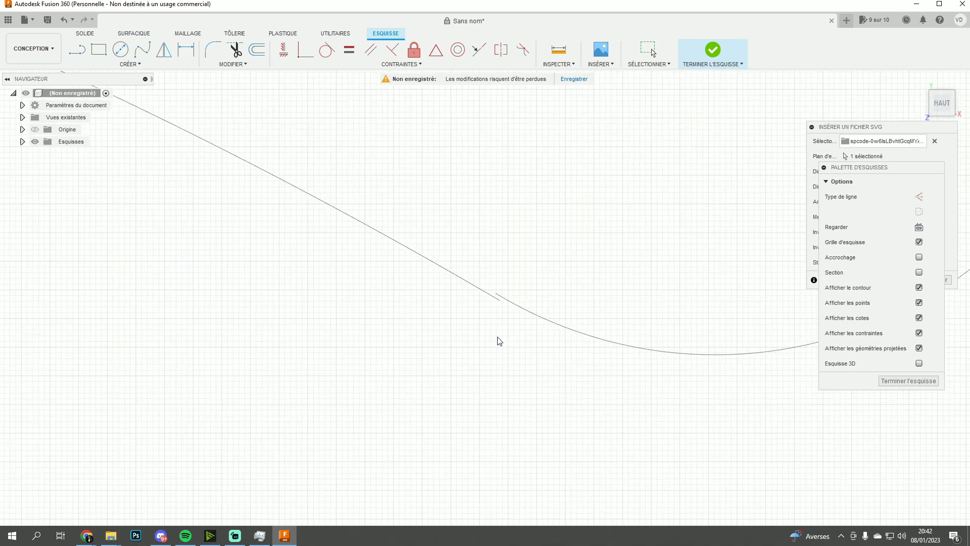
key(Return)
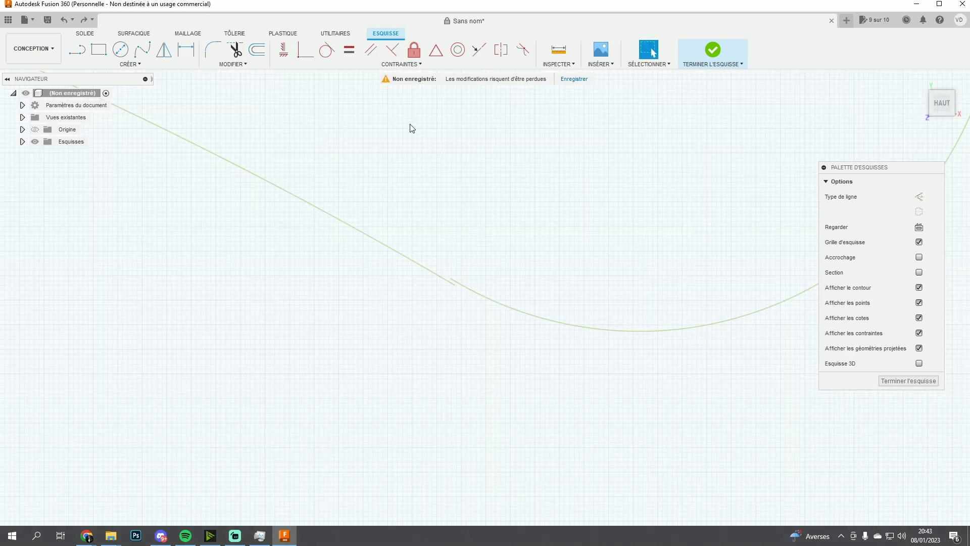
- Unfix the two curves at the lower right end of the logo's uppermost band and join their endpoints with a Coincident constraint
click(415, 57)
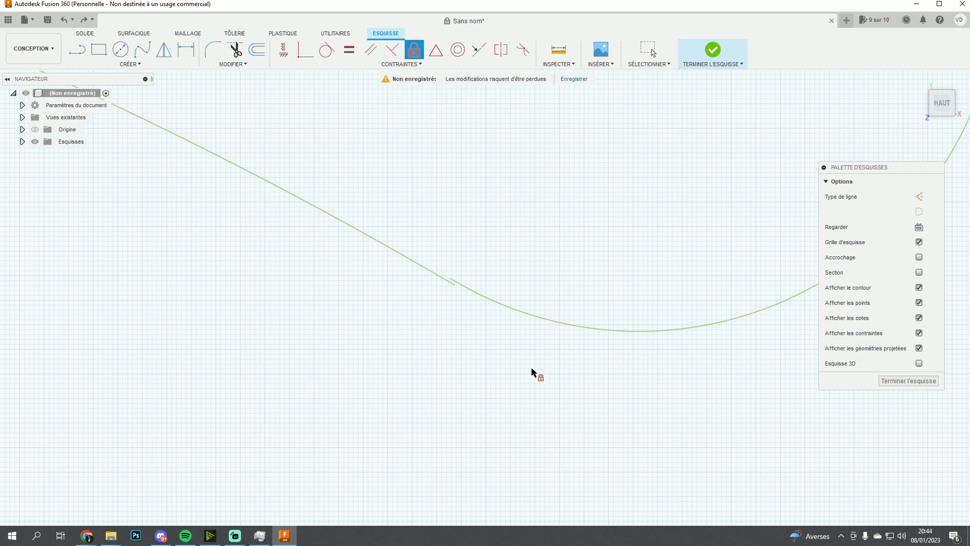
drag(495, 350, 415, 237)
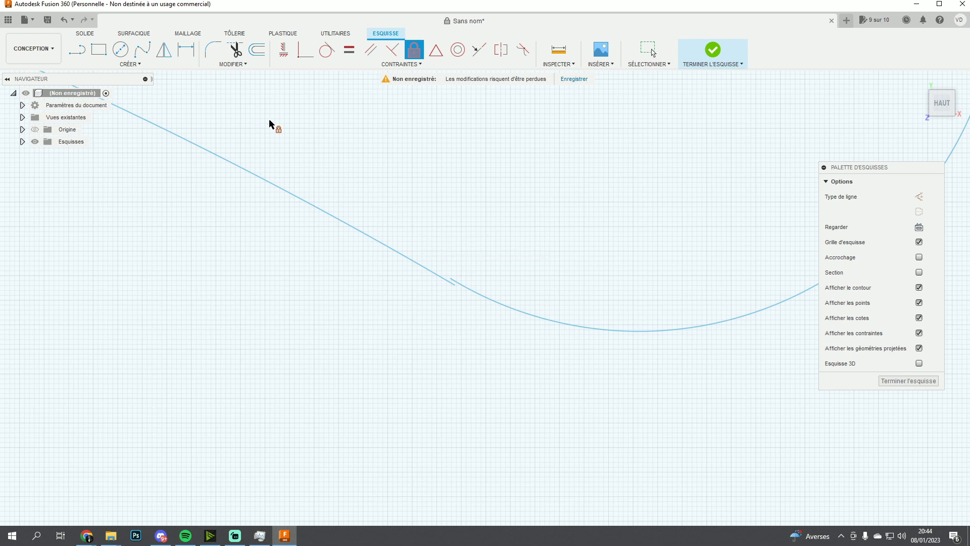
click(303, 51)
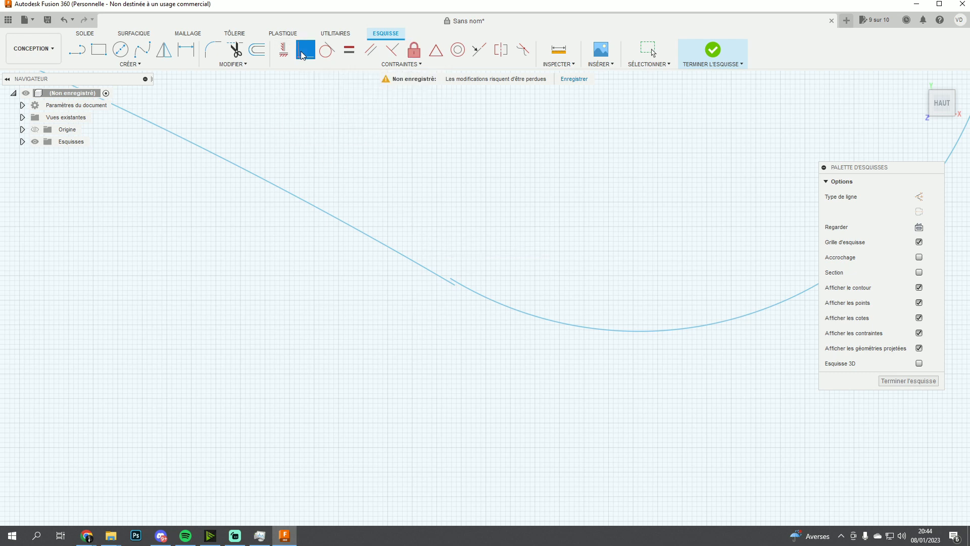
click(454, 286)
click(453, 283)
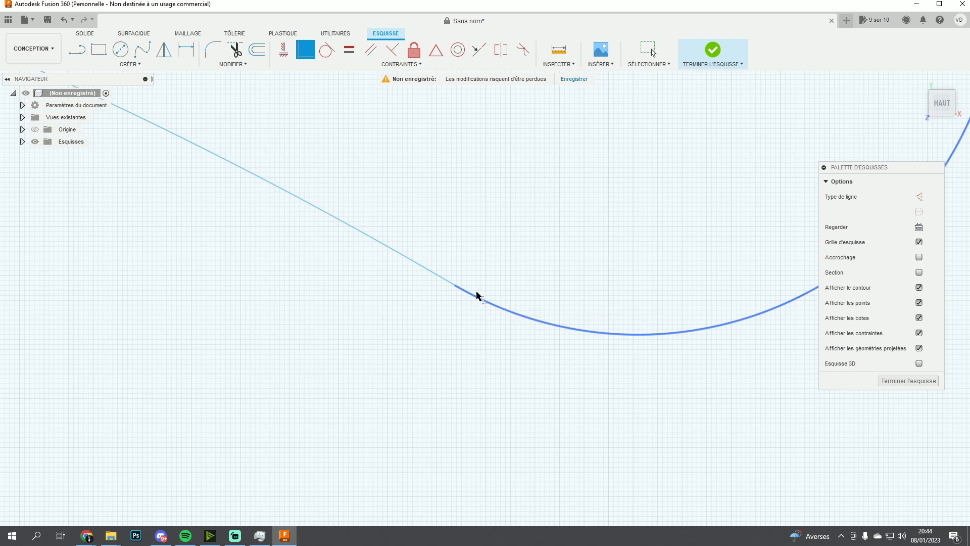
- Unfix the curves at the gap in the logo's lowest band, join their endpoints with a Coincident constraint, and finish the sketch
scroll(540, 248, down, 10)
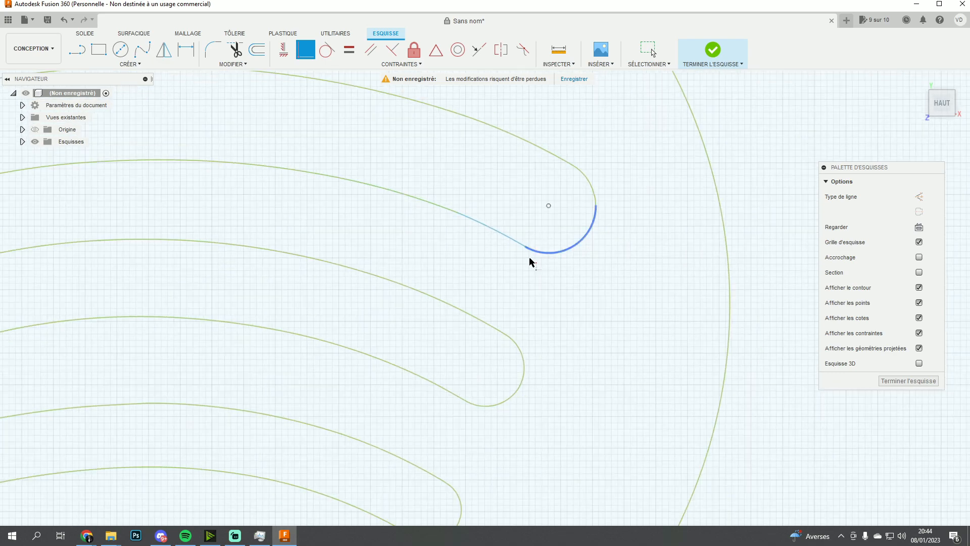
scroll(449, 329, up, 3)
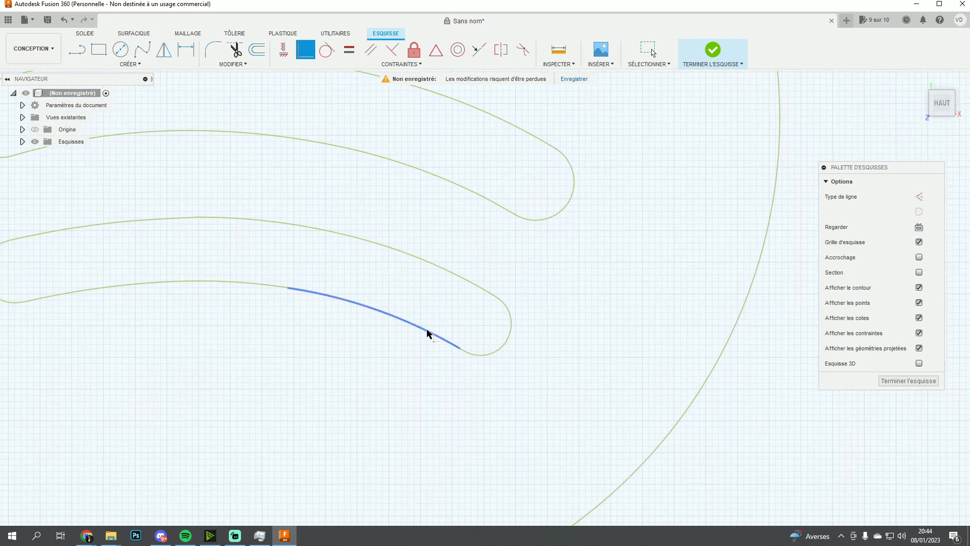
scroll(503, 337, up, 6)
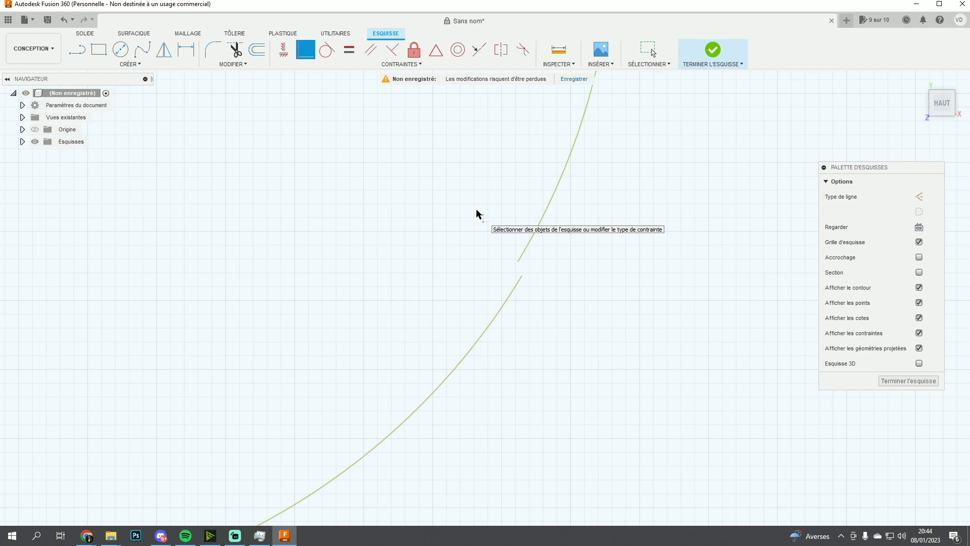
click(414, 49)
drag(617, 329, 444, 201)
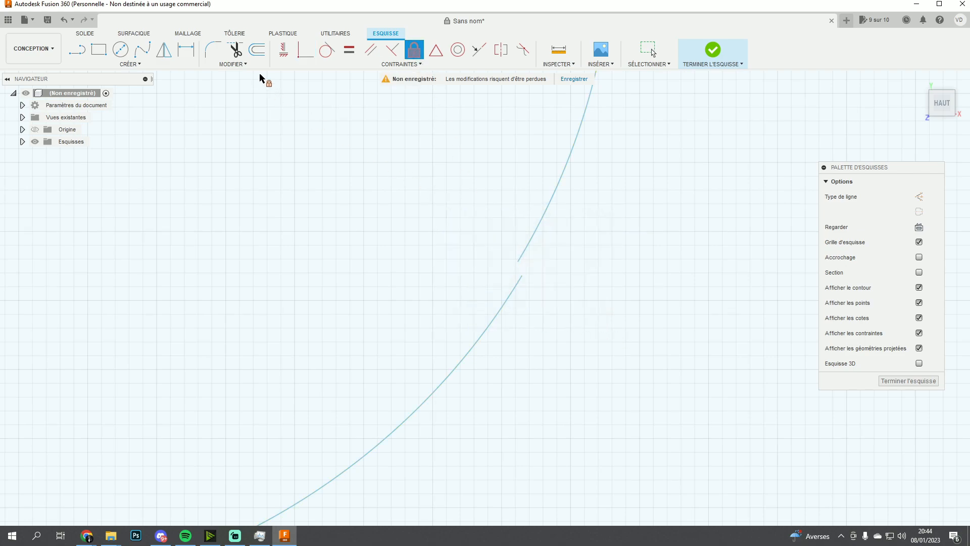
click(305, 51)
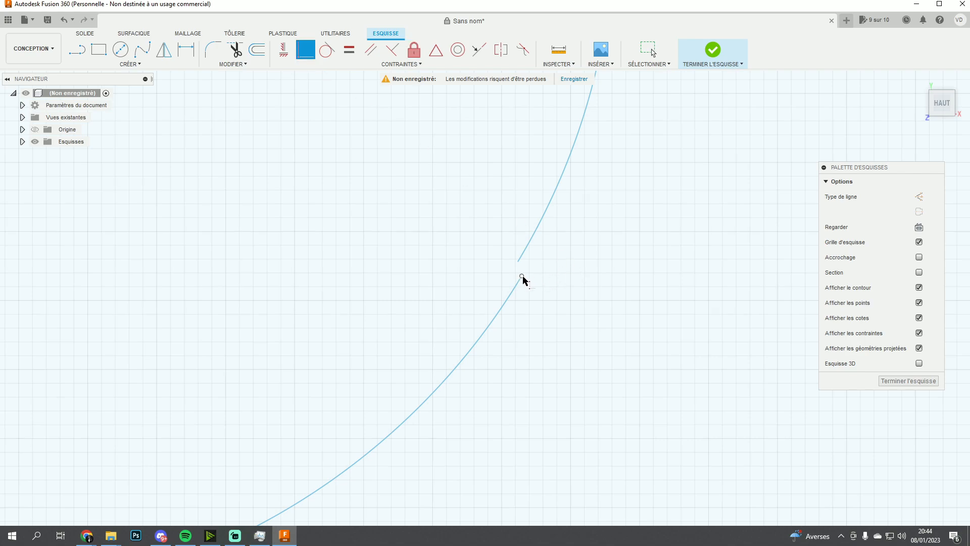
click(519, 262)
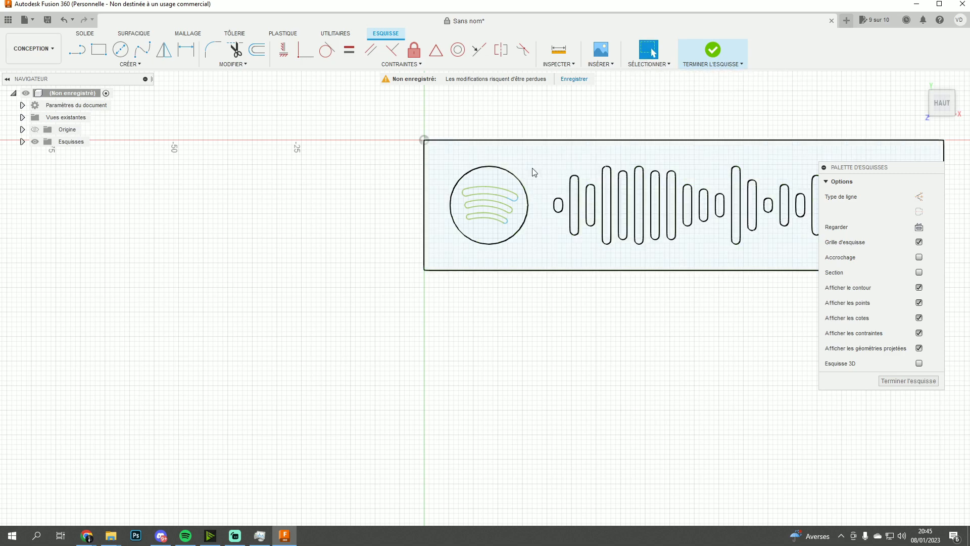
scroll(498, 193, up, 3)
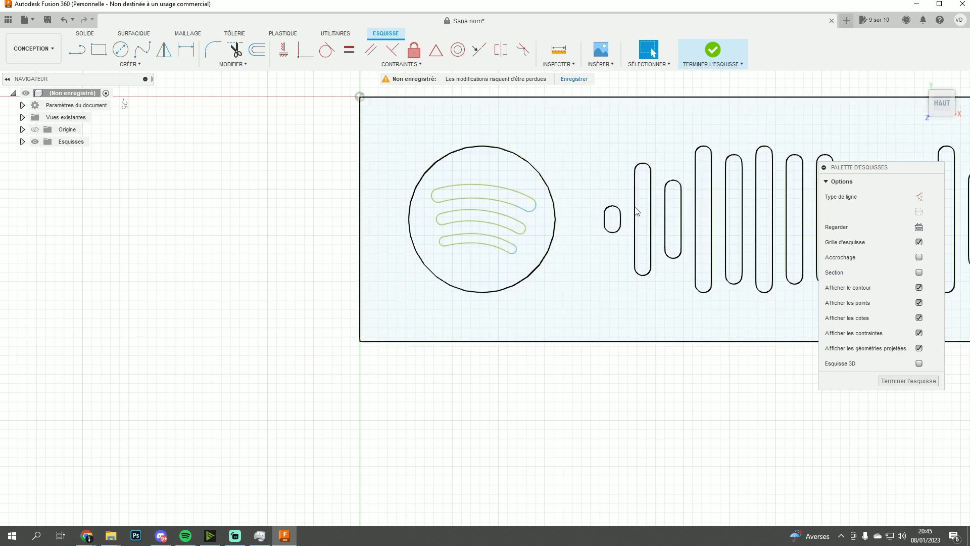
click(713, 50)
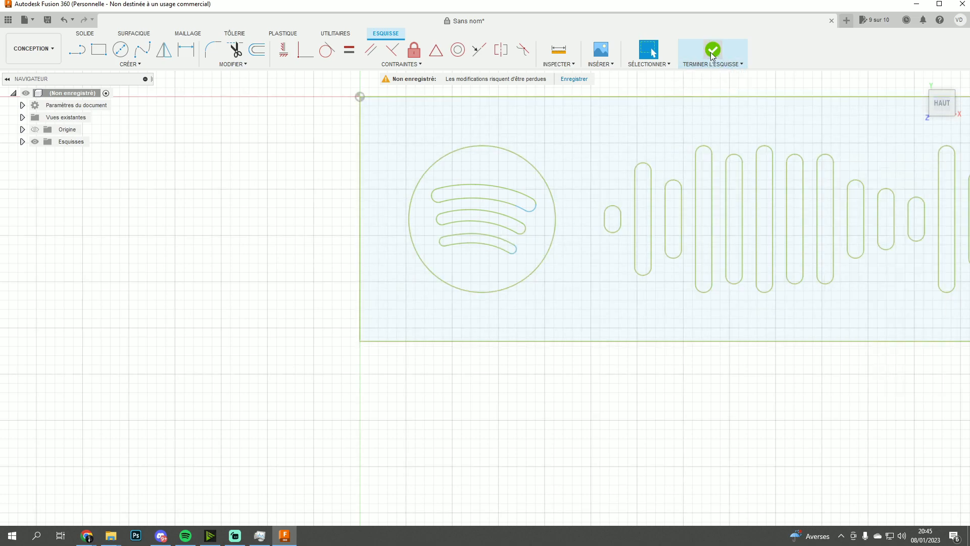
- Extrude the logo disc without its three bands, together with all the code's bars, by 10 mm as new bodies
scroll(297, 197, down, 5)
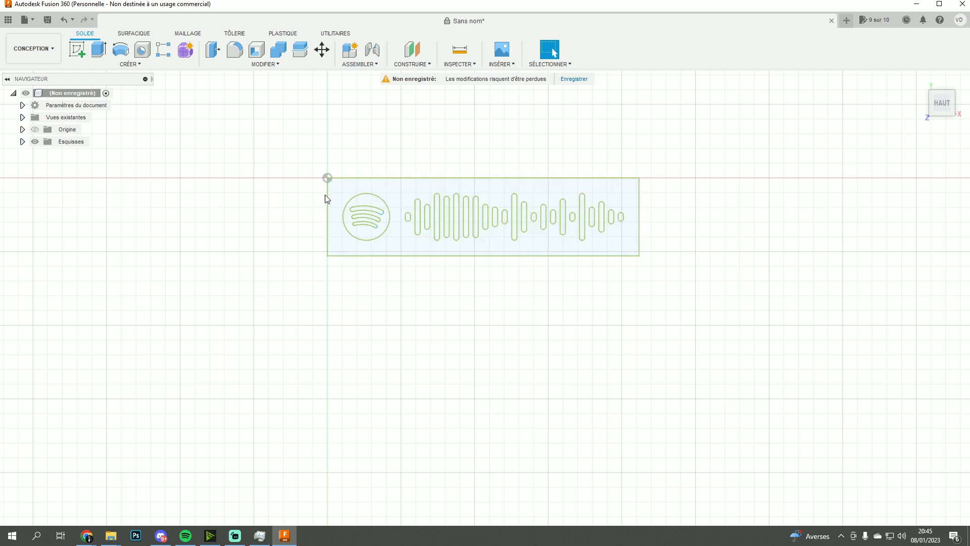
drag(336, 187, 635, 247)
scroll(373, 214, down, 2)
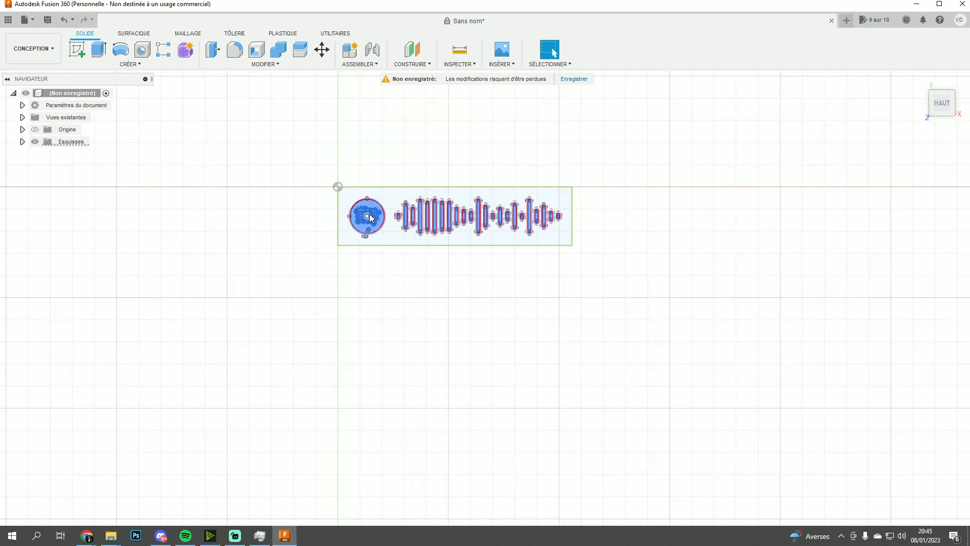
scroll(370, 217, up, 5)
shift+click(381, 188)
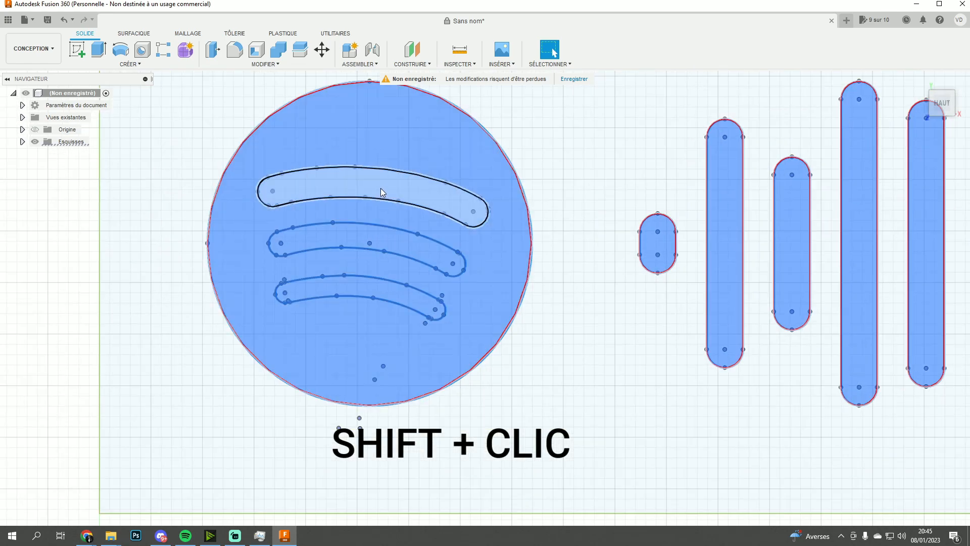
shift+click(369, 239)
shift+click(353, 288)
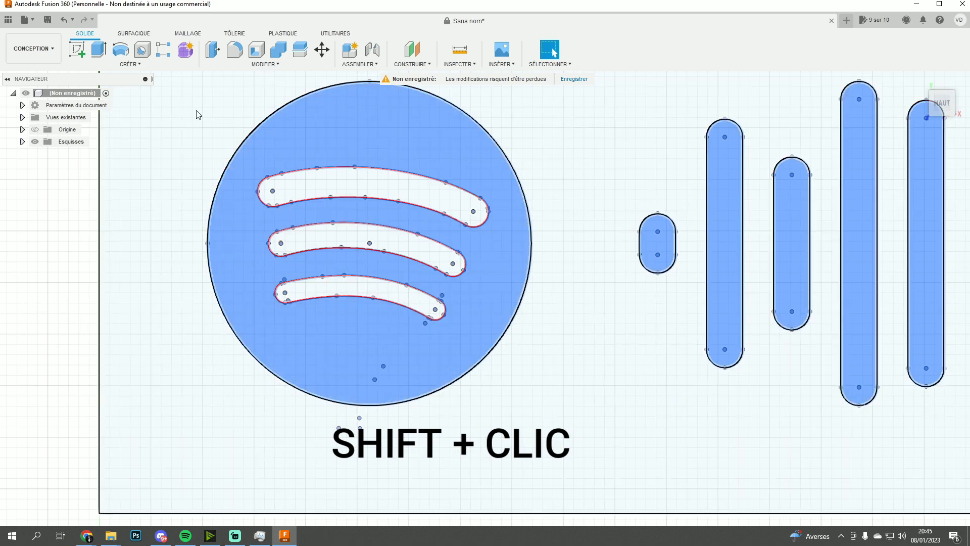
click(105, 58)
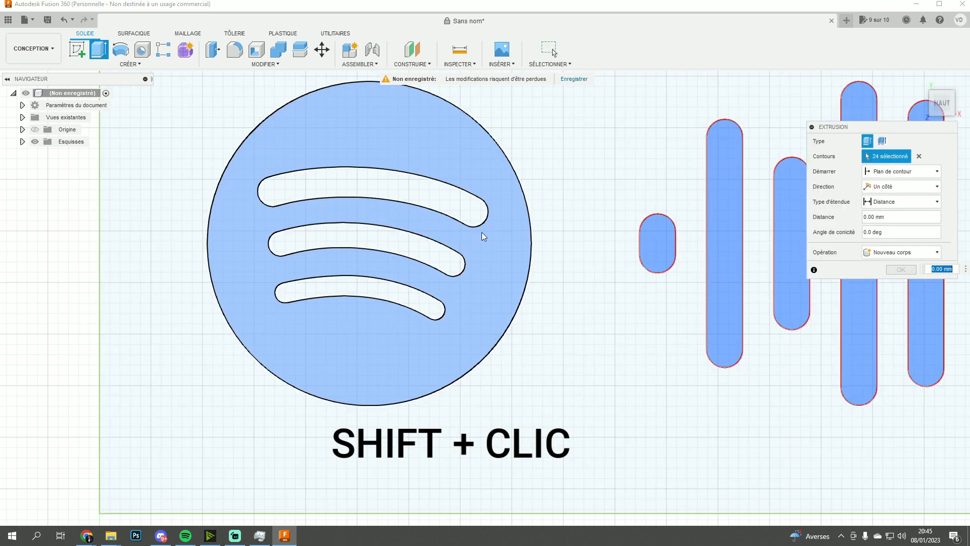
scroll(481, 234, down, 4)
shift+middle_drag(559, 315, 552, 256)
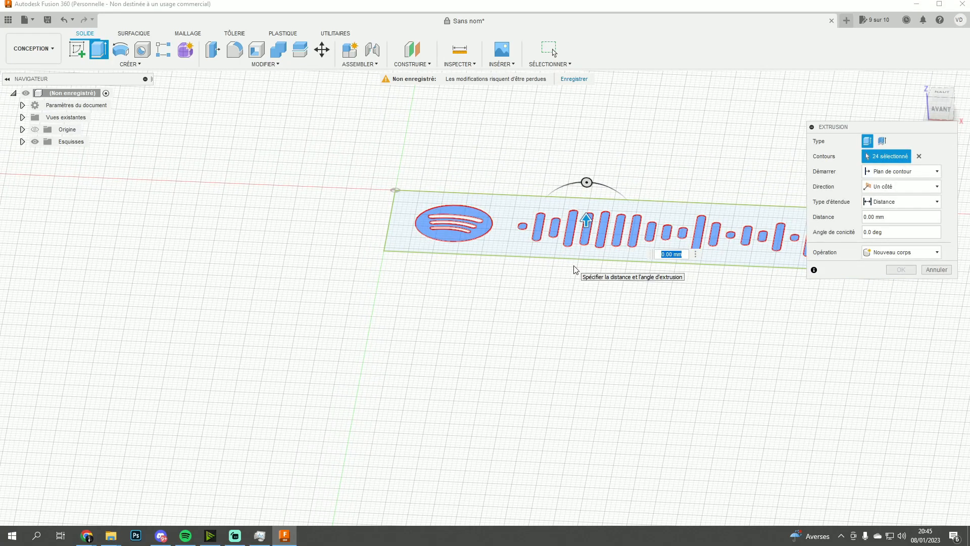
text(10)
key(Return)
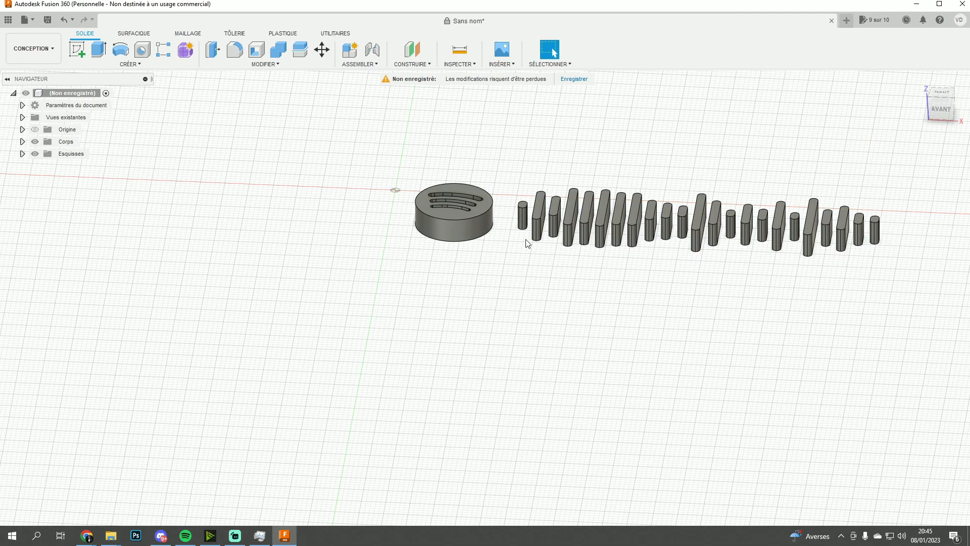
- Show the sketch again and extrude the background rectangle and the logo's three bands by 2 mm, joined to the bodies
click(22, 154)
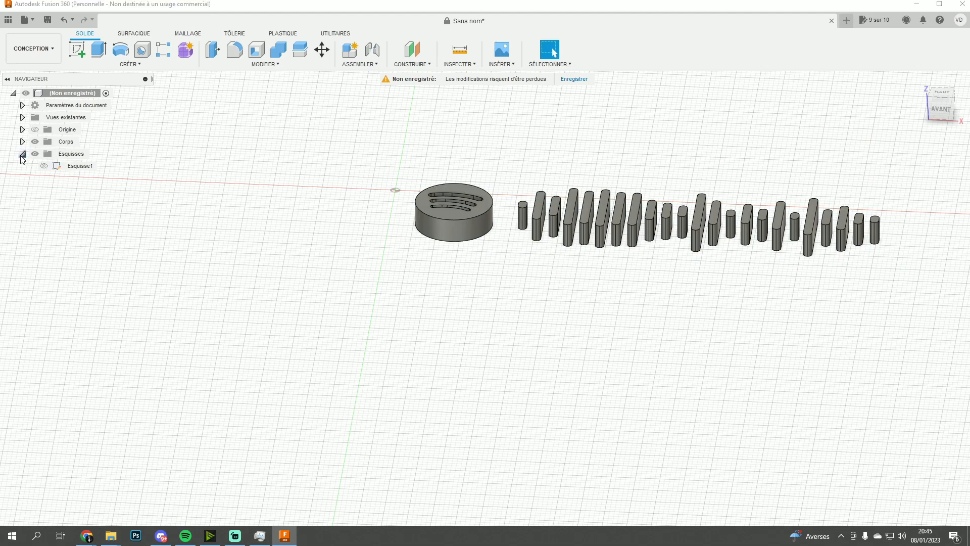
click(44, 166)
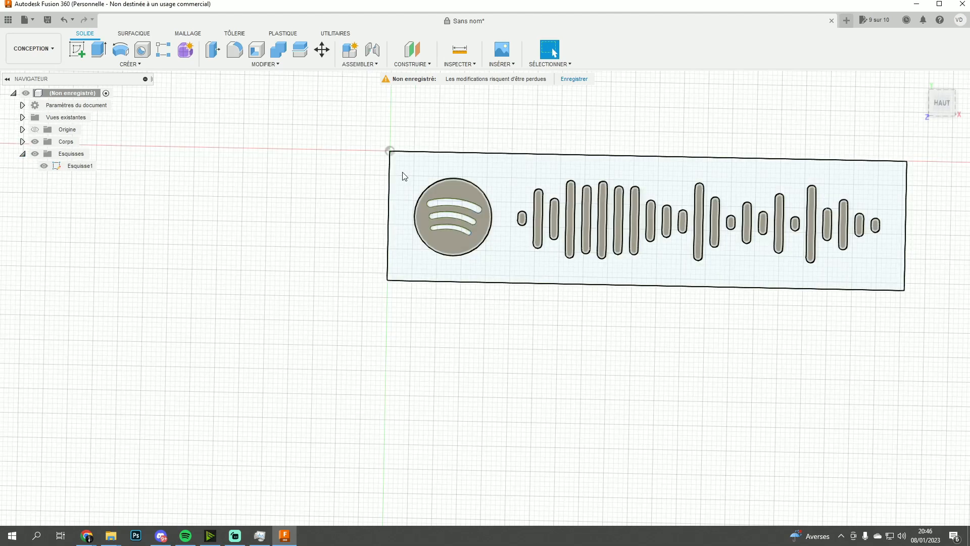
click(404, 176)
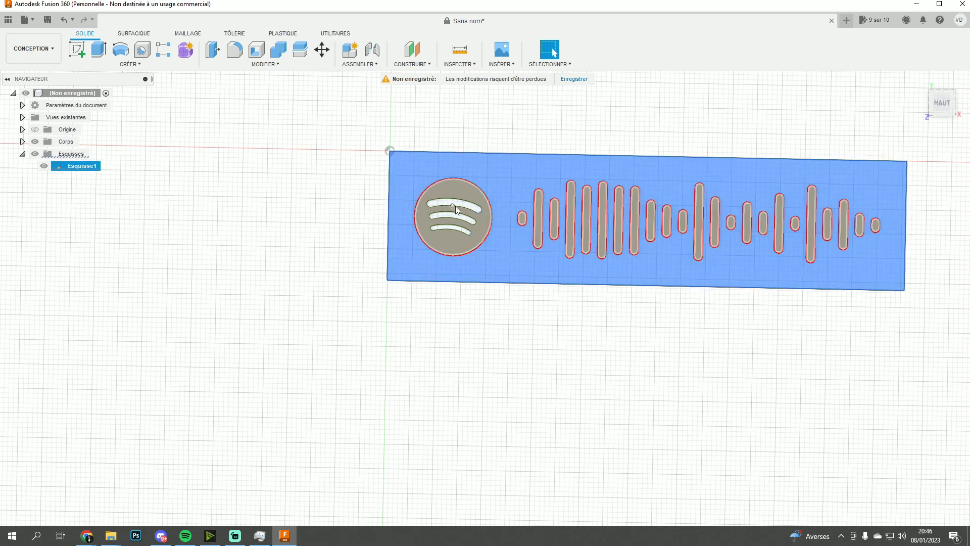
scroll(456, 205, up, 5)
shift+click(454, 205)
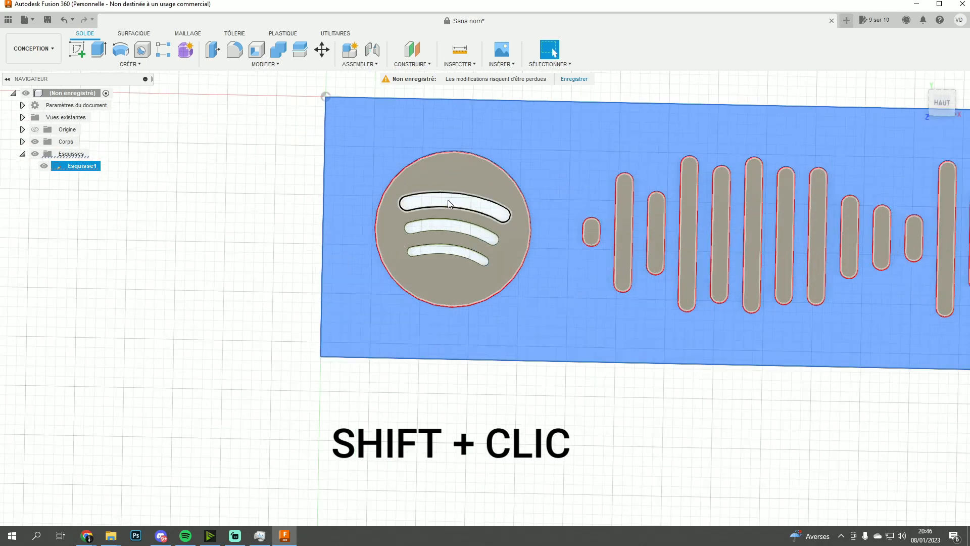
shift+click(443, 226)
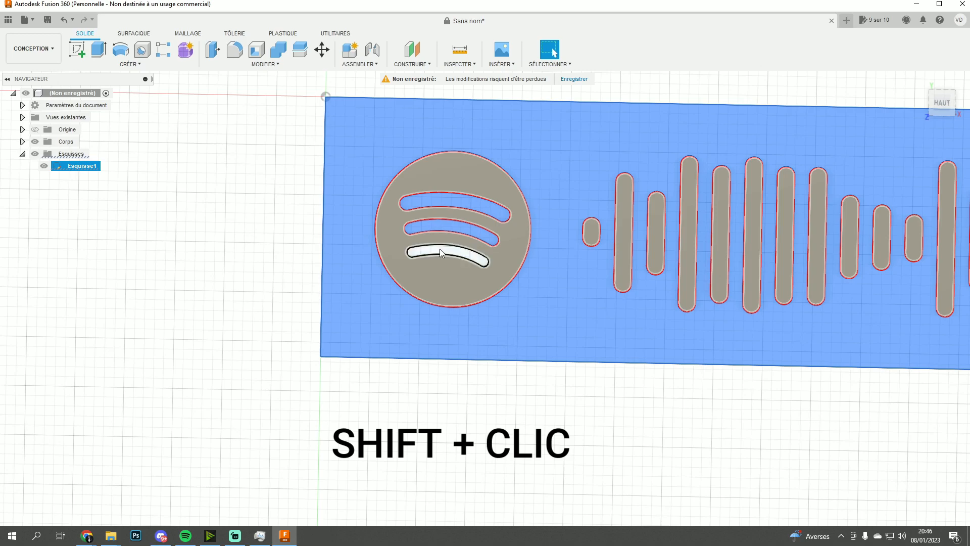
shift+click(440, 249)
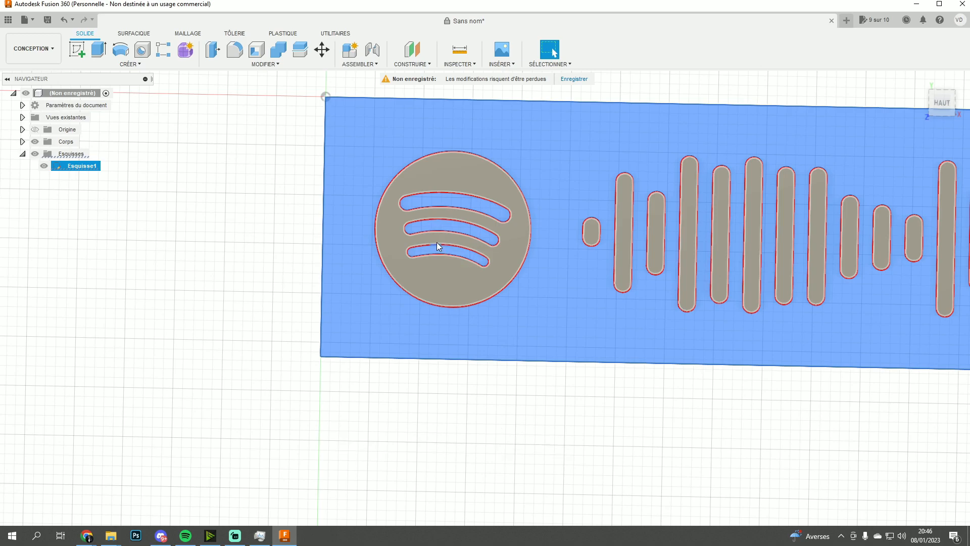
scroll(436, 242, down, 5)
shift+middle_drag(433, 234, 511, 275)
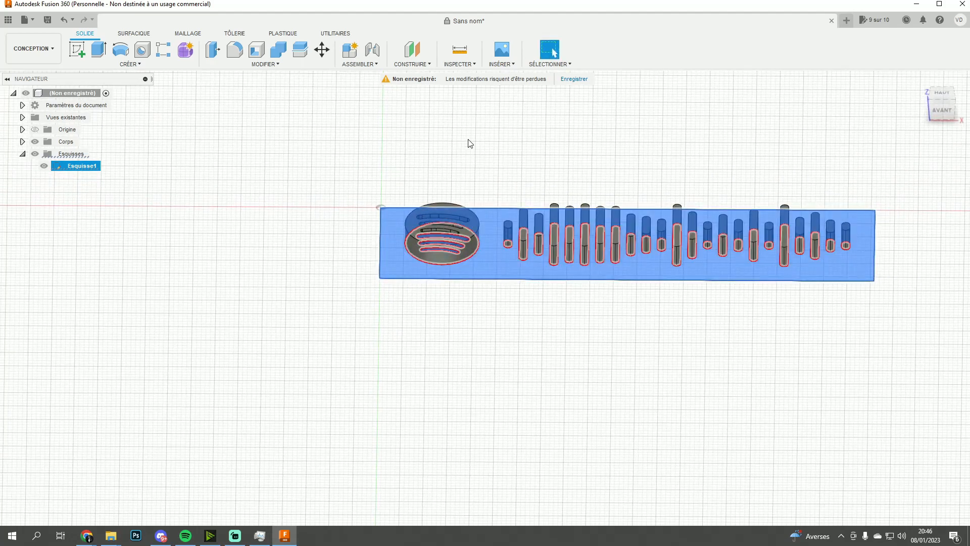
click(98, 51)
text(2)
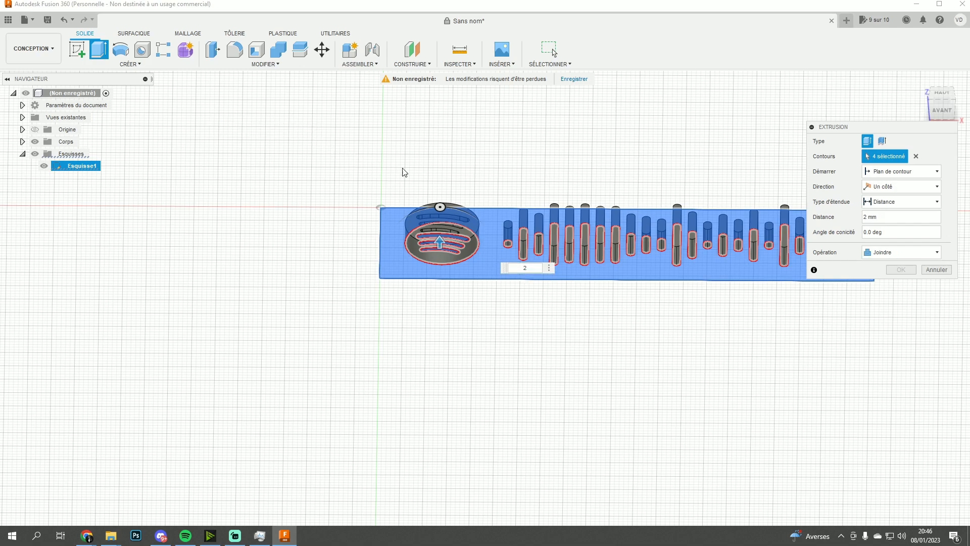
key(Return)
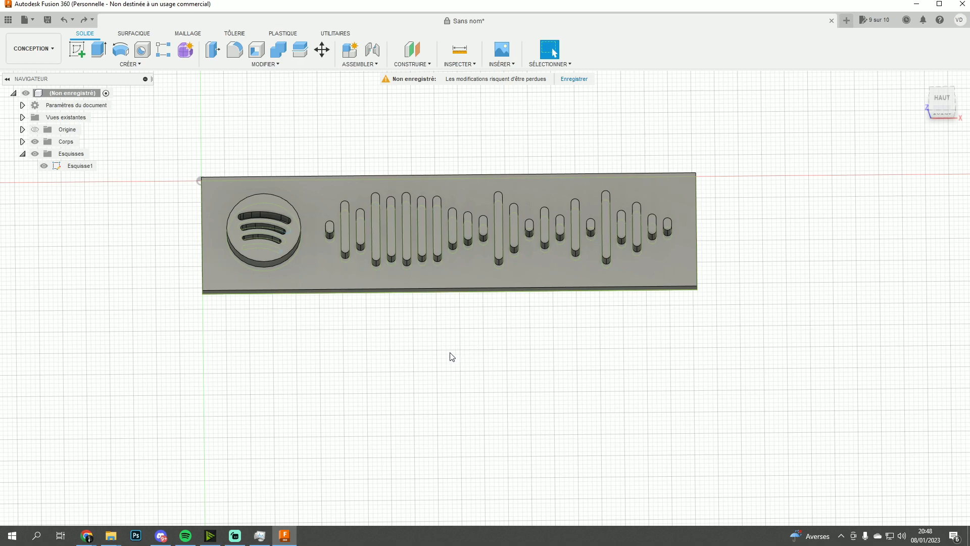
- Extend the plate beside the logo by extruding its short end face 21 mm with the Join operation
shift+middle_drag(450, 353, 476, 336)
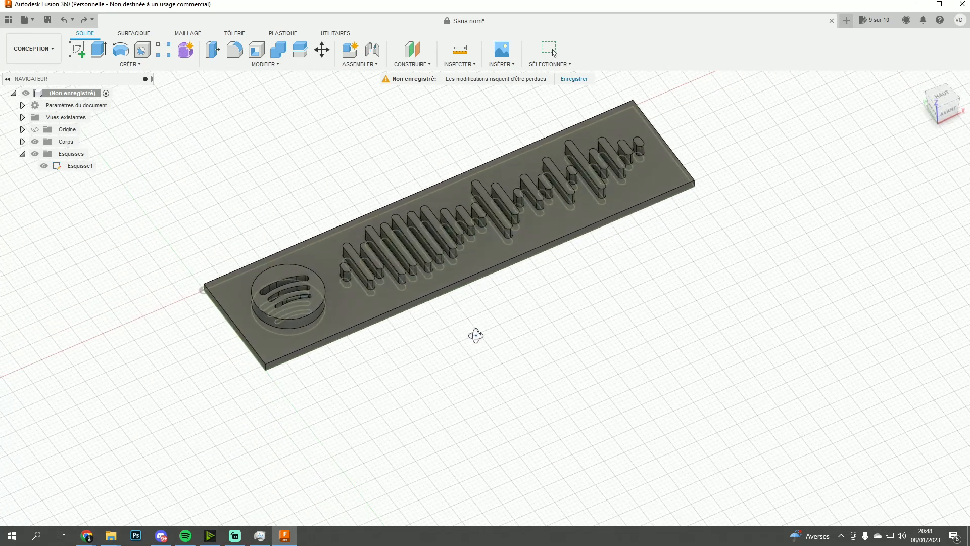
click(100, 48)
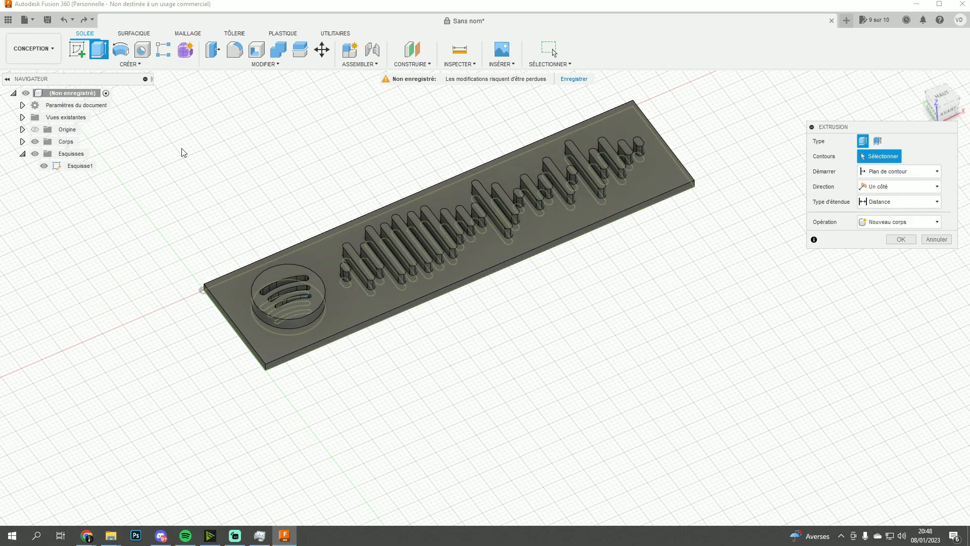
click(229, 321)
drag(217, 324, 135, 357)
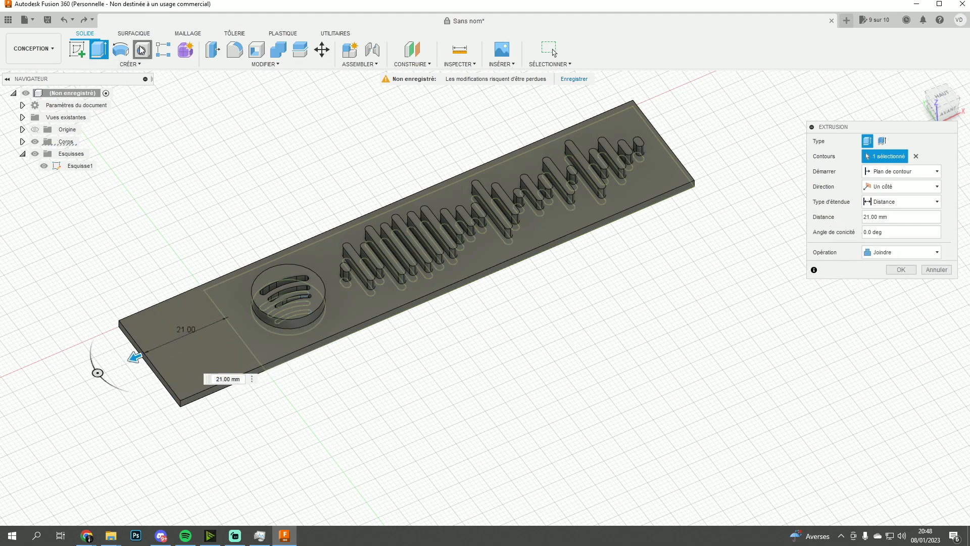
- Add a hole 3 mm in diameter on the plate's extension beside the logo
click(141, 49)
click(190, 341)
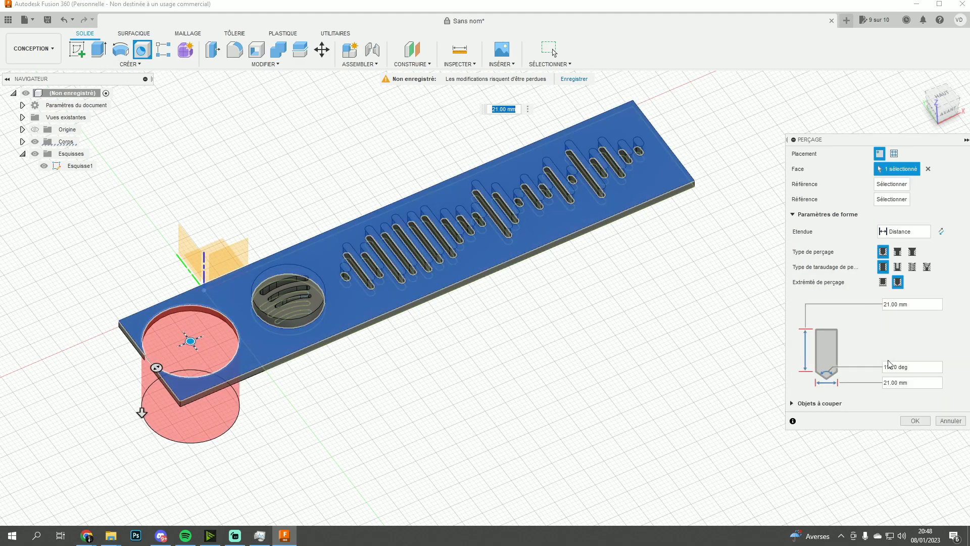
click(887, 383)
key(BackSpace)
key(BackSpace)
text(3)
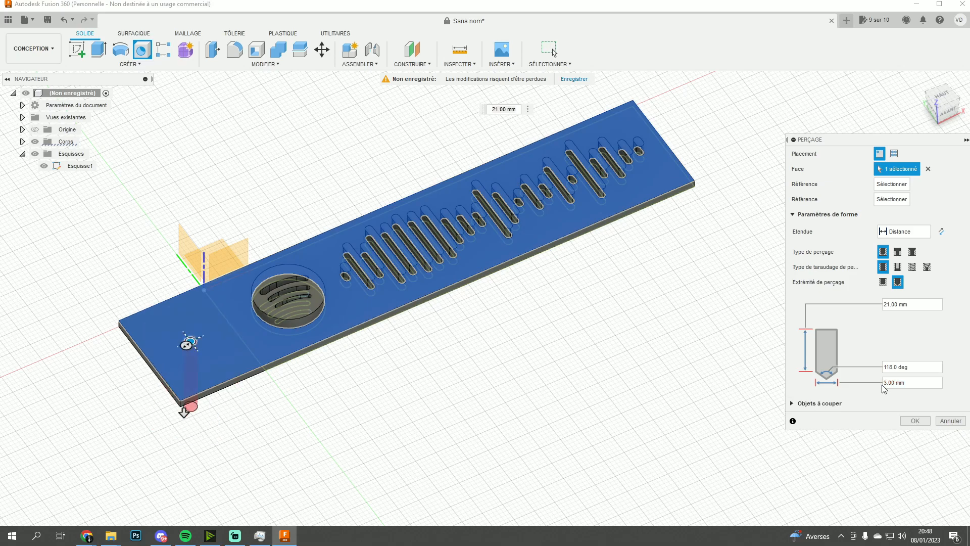
key(Return)
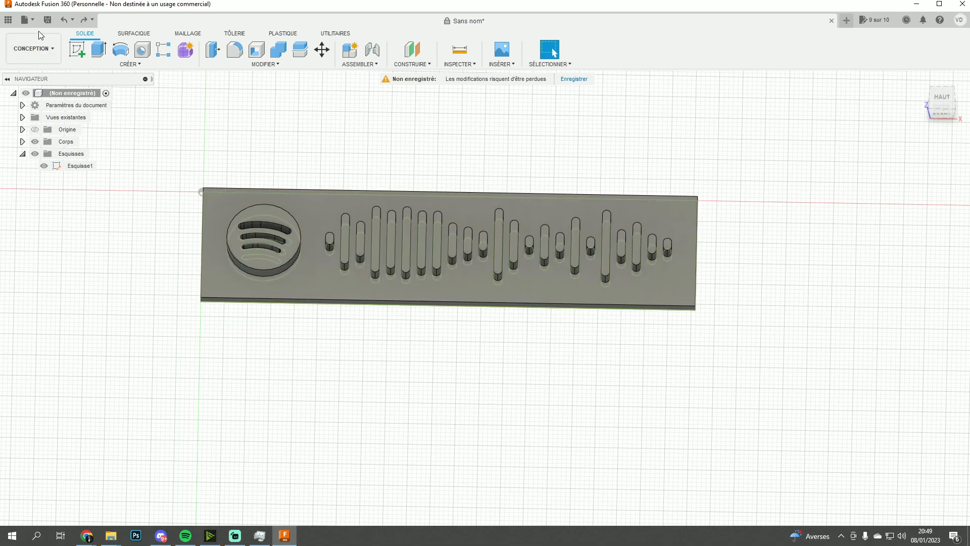
- Open the export settings for the design and display the available file types
click(24, 20)
click(72, 157)
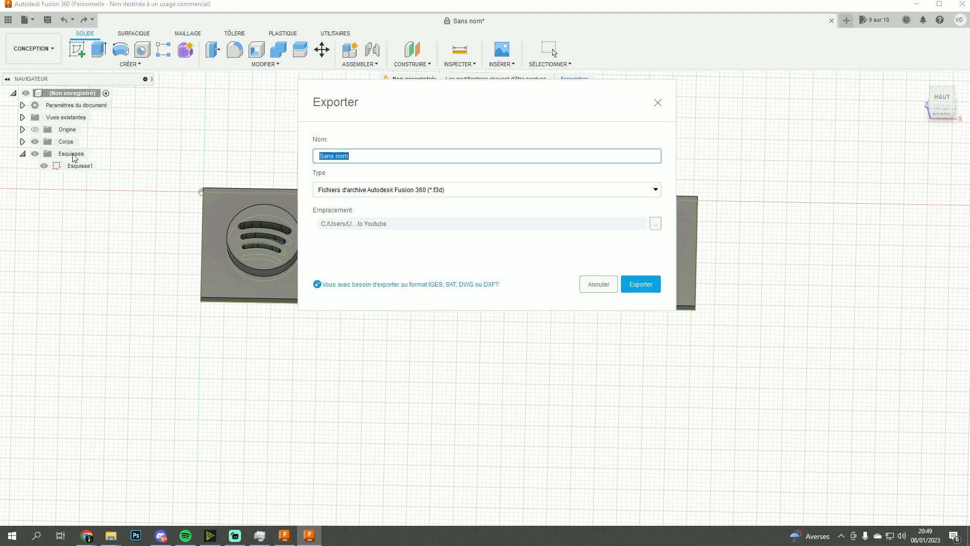
click(460, 191)
scroll(439, 237, down, 2)
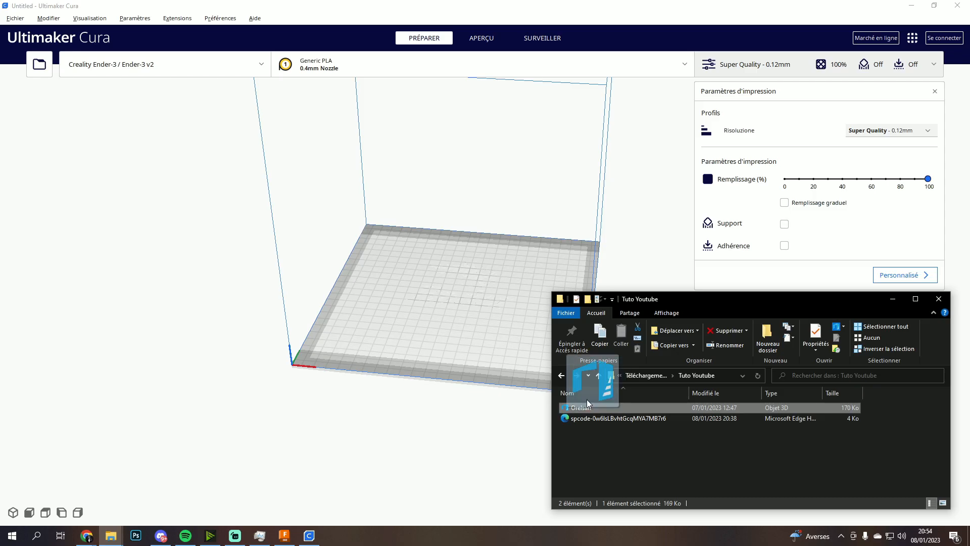
- In Ultimaker Cura, load the Orelsan 3D file from the Tuto Youtube folder onto the build plate and slice it
drag(587, 399, 429, 272)
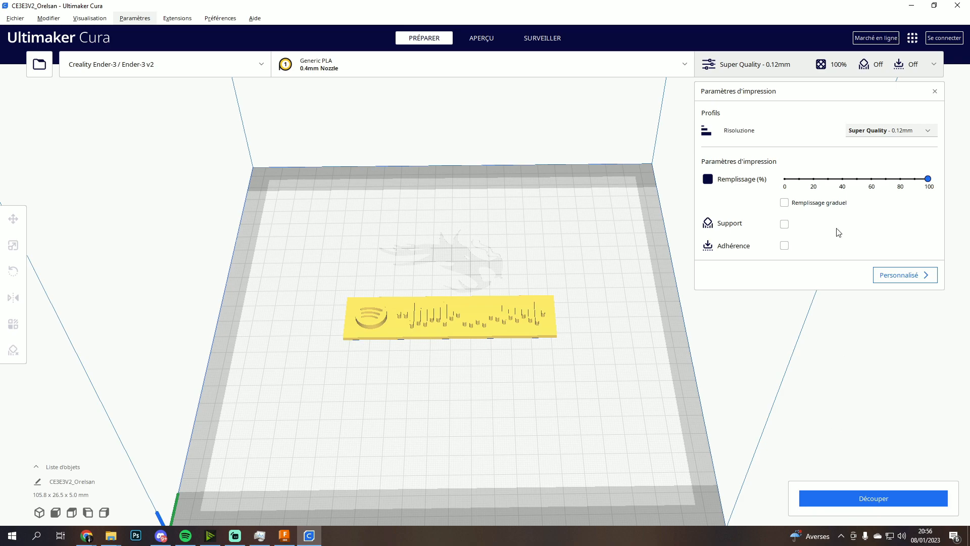
click(871, 500)
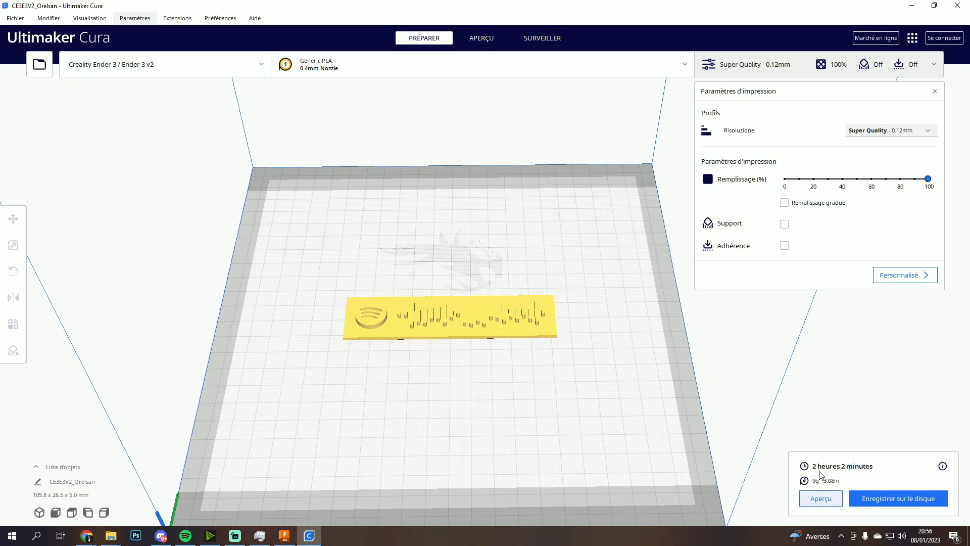
- Preview the sliced plate and lower the displayed layers to layer 18
click(821, 499)
drag(960, 178, 966, 288)
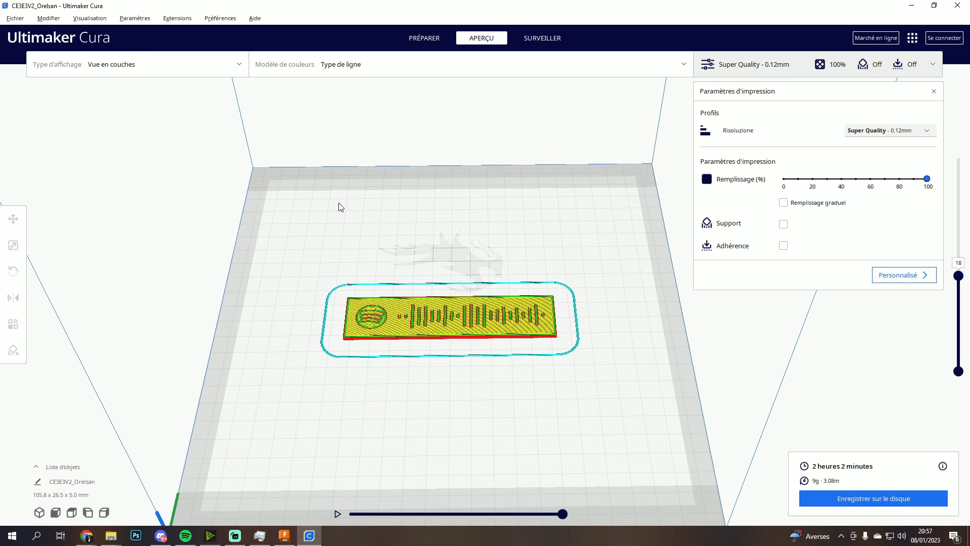
- Add a Filament Change script to the G-code post-processing with its default settings
click(180, 20)
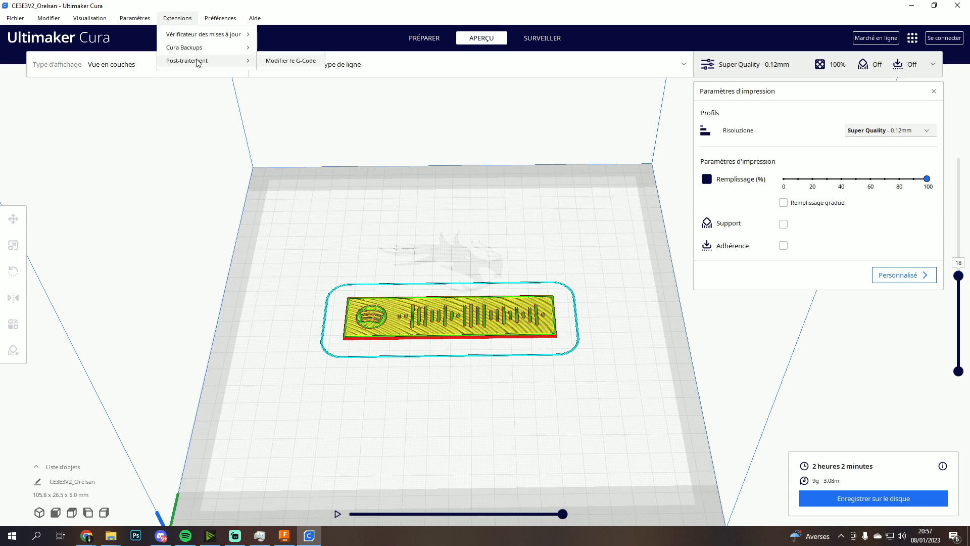
click(300, 65)
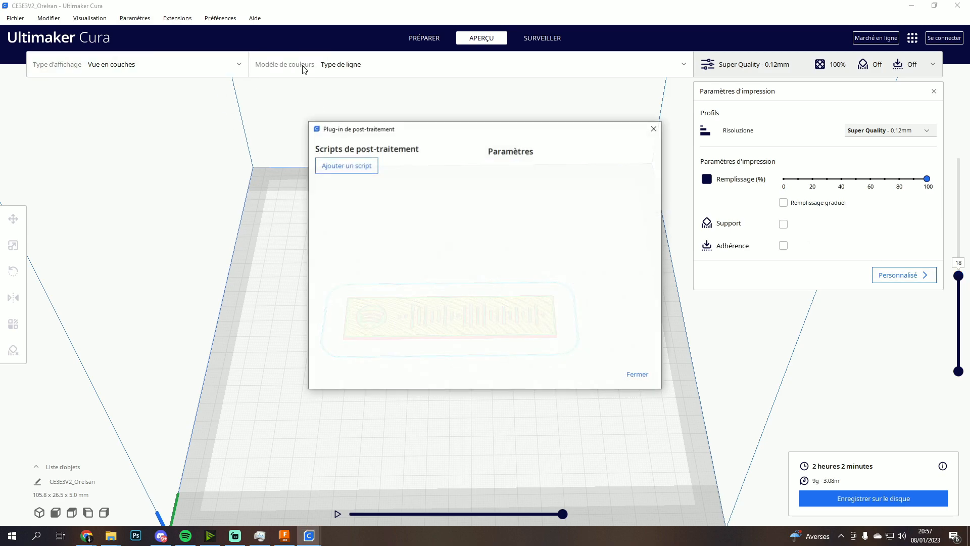
click(357, 169)
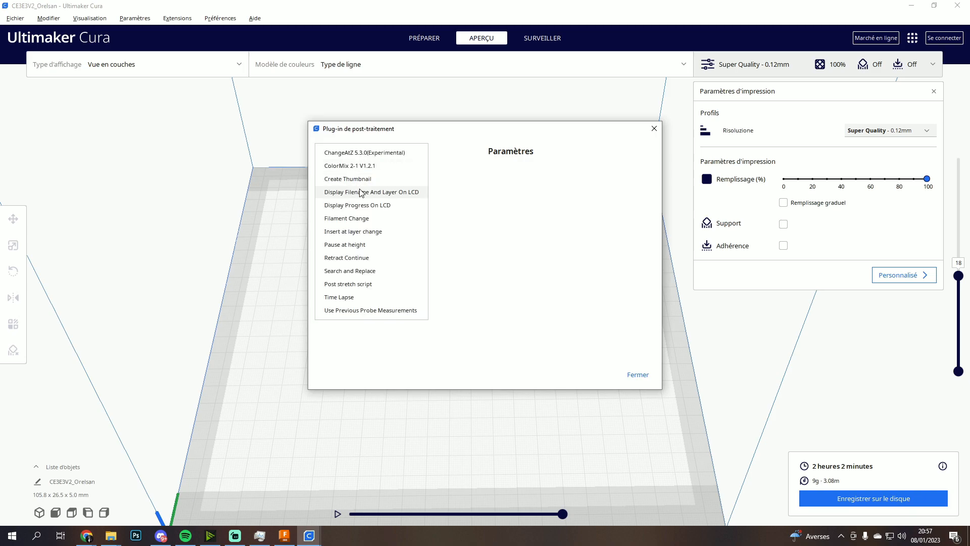
click(359, 219)
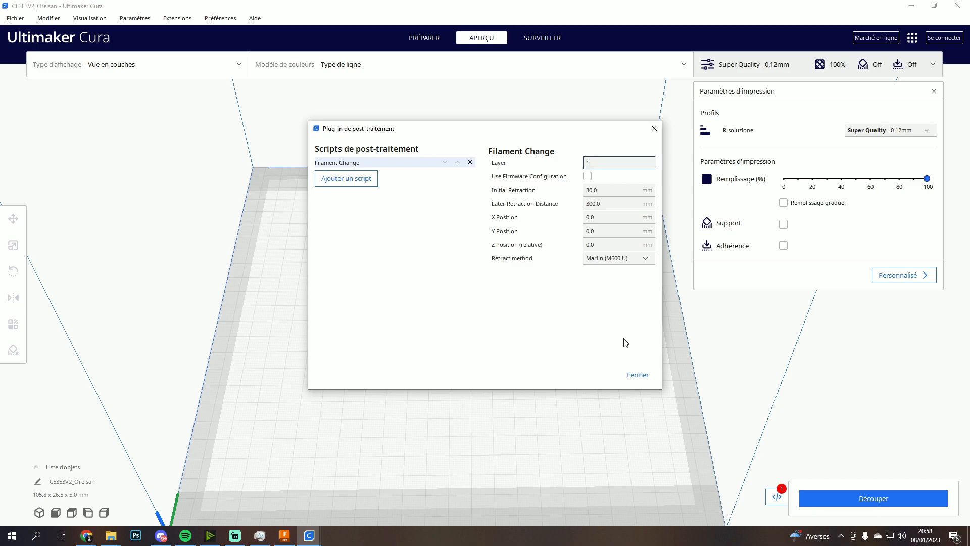
click(638, 375)
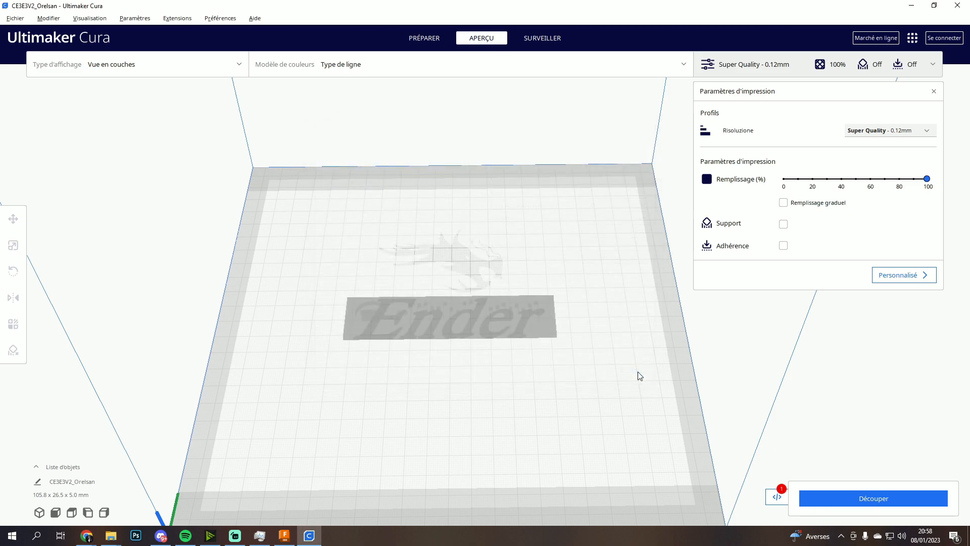
- Slice the model again and compare layers 17 and 18 in the layer preview
click(839, 499)
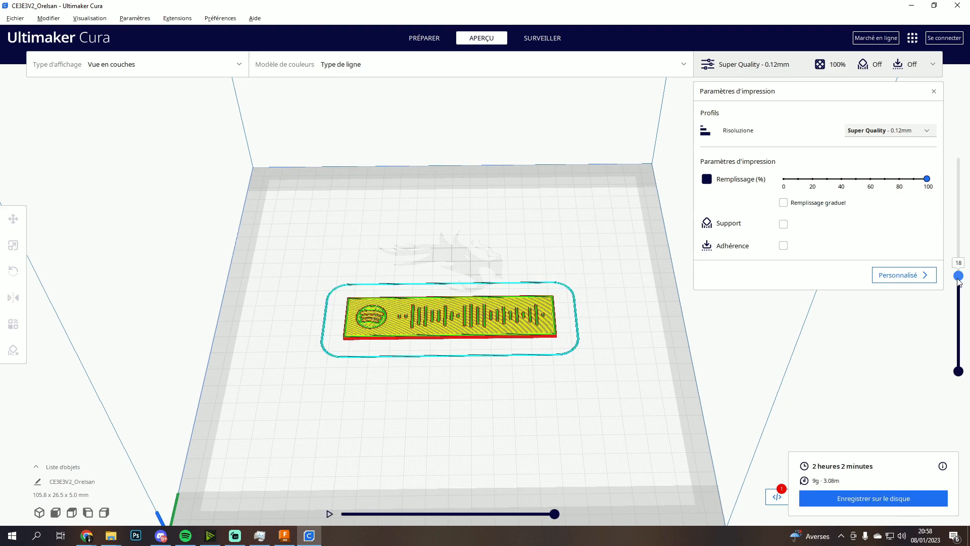
drag(959, 277, 959, 280)
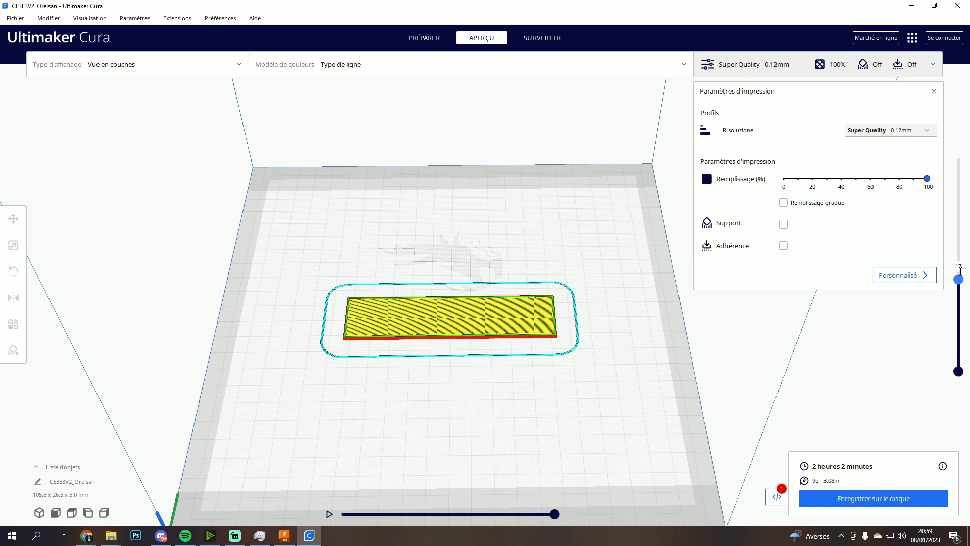
drag(960, 271, 960, 265)
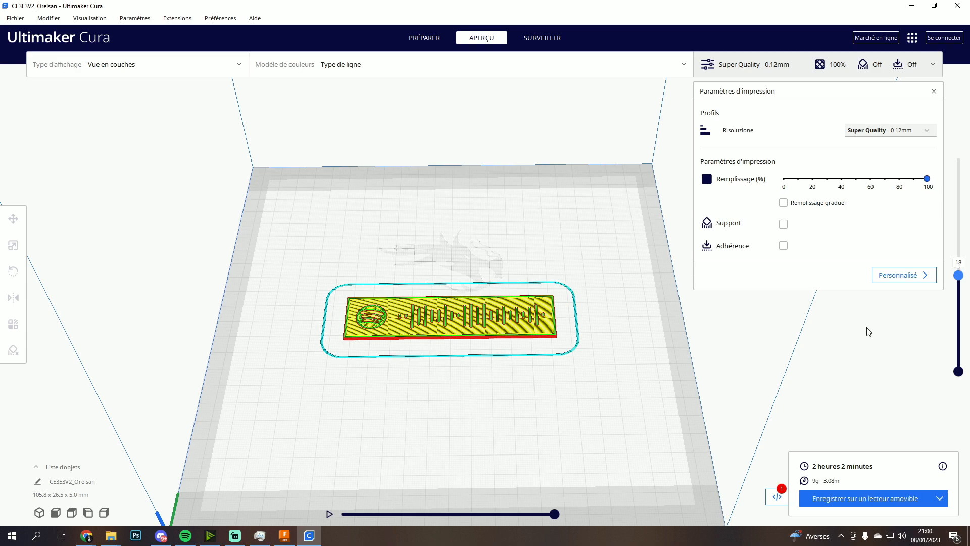
- Save the sliced G-code to the removable drive and eject the drive
click(865, 499)
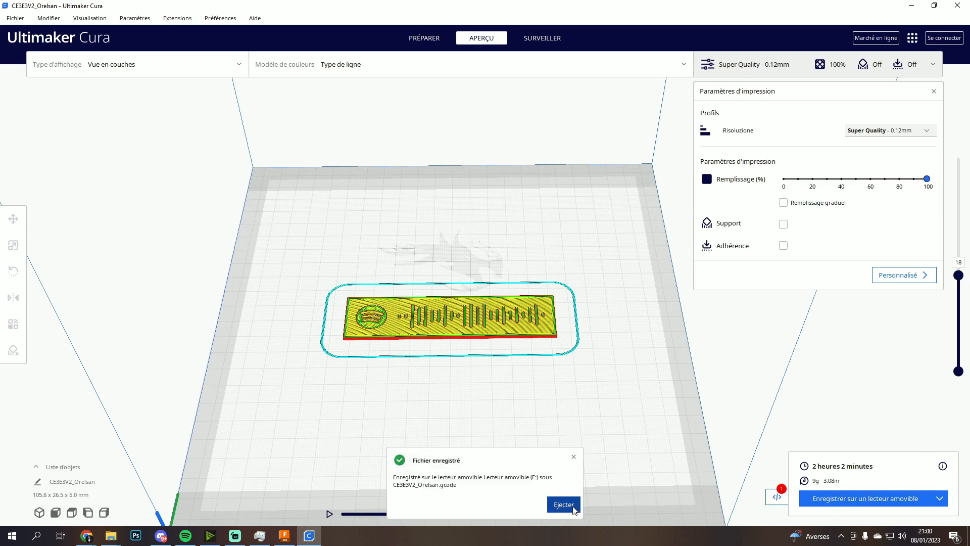
click(564, 504)
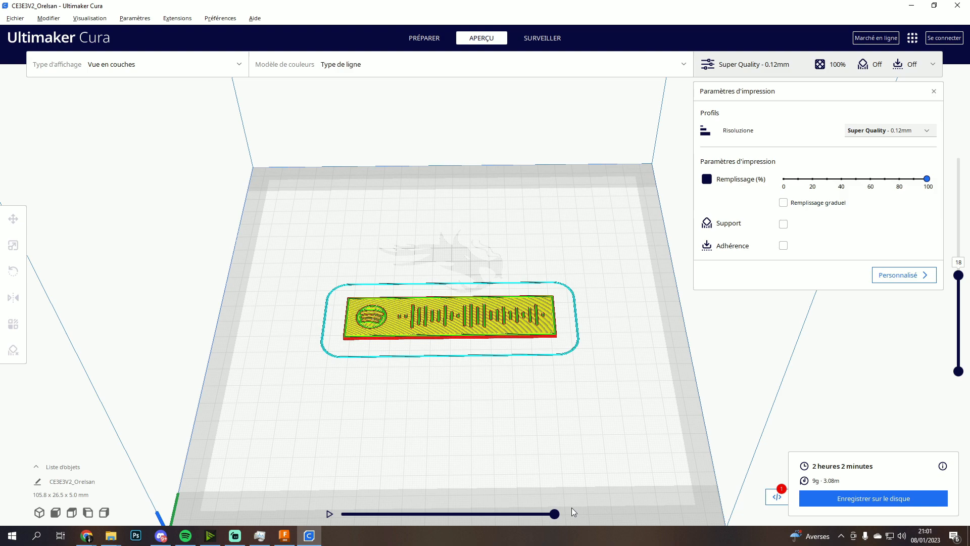